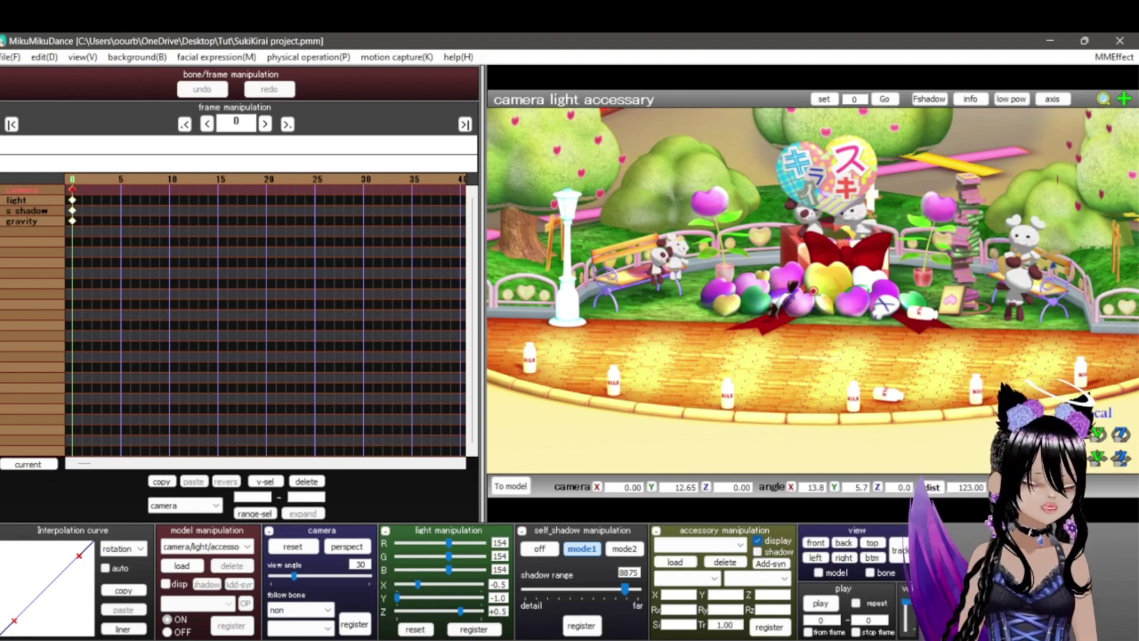
key(super+a)
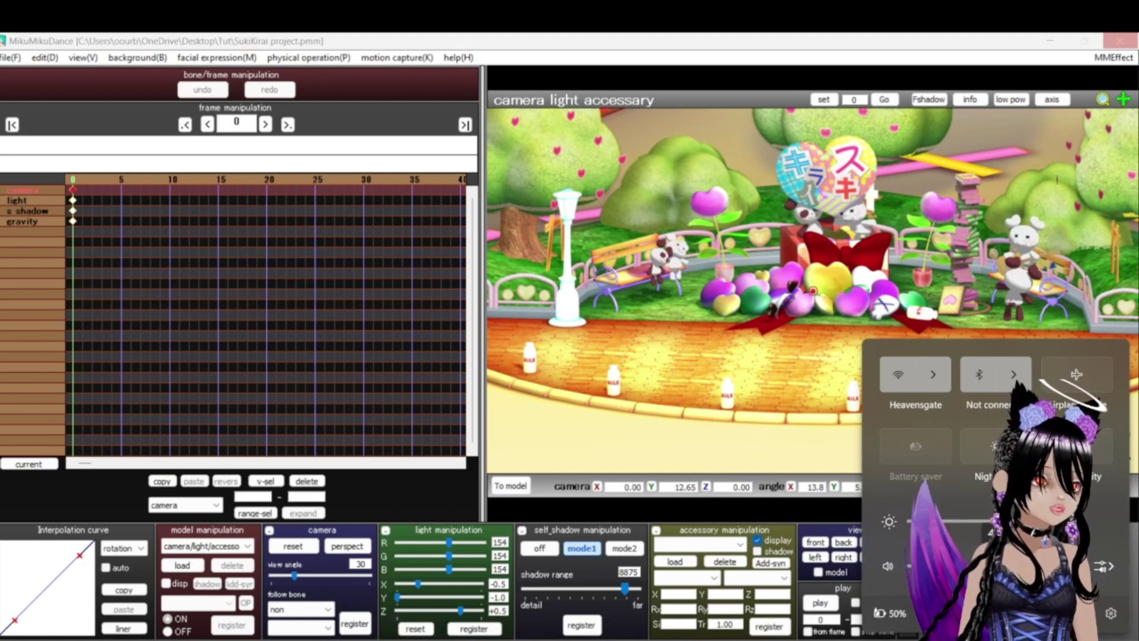
key(Escape)
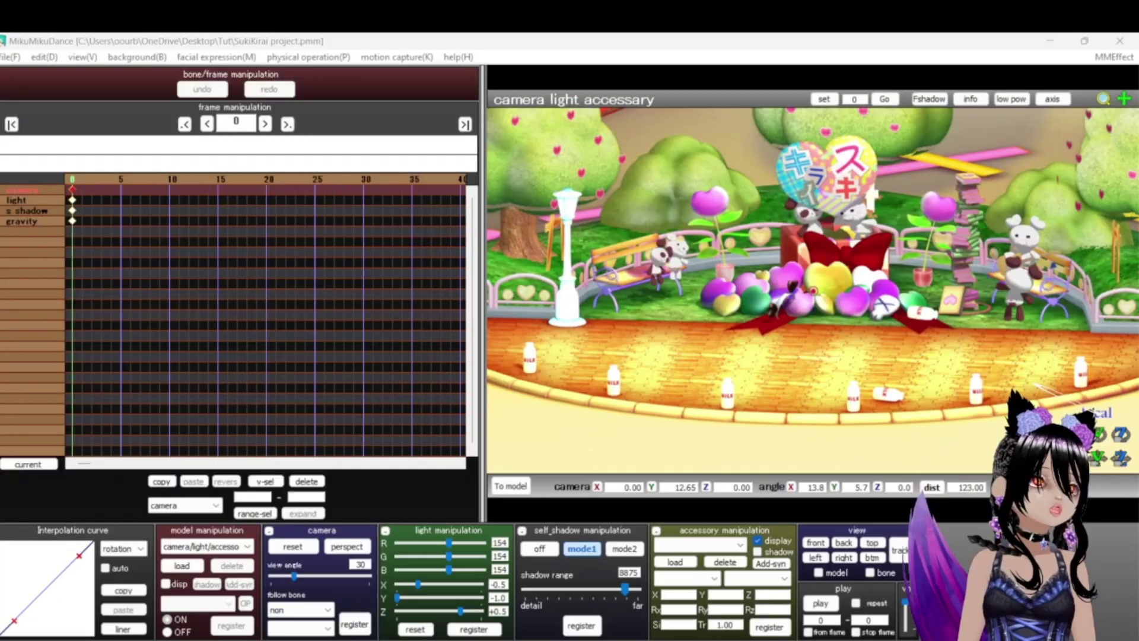
scroll(813, 267, down, 4)
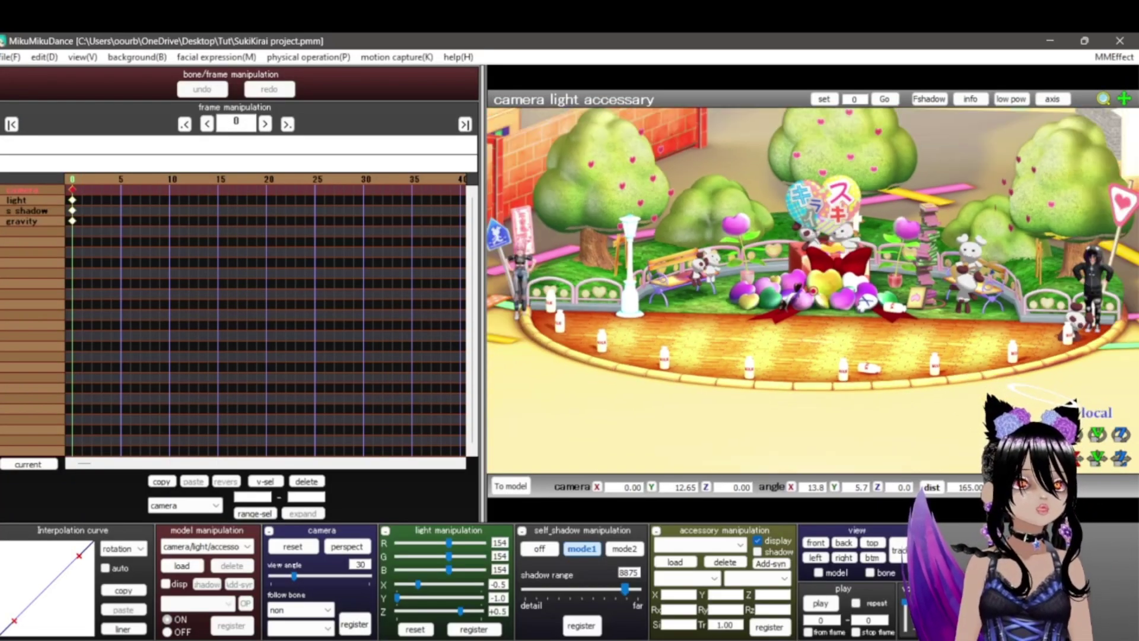
right_drag(813, 267, 789, 249)
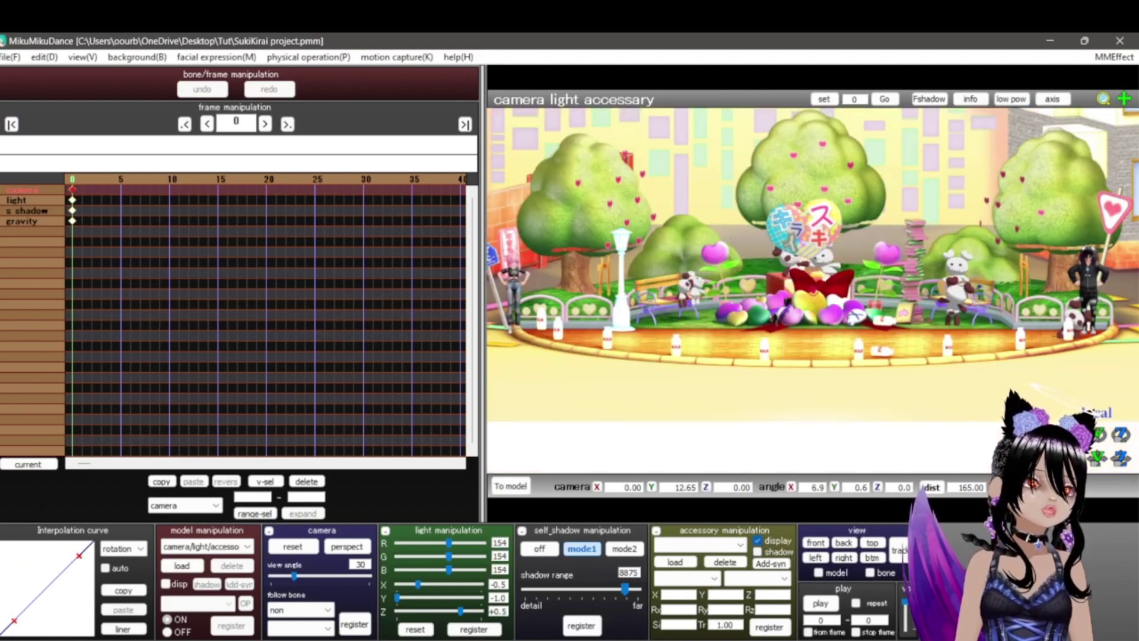
key(super+a)
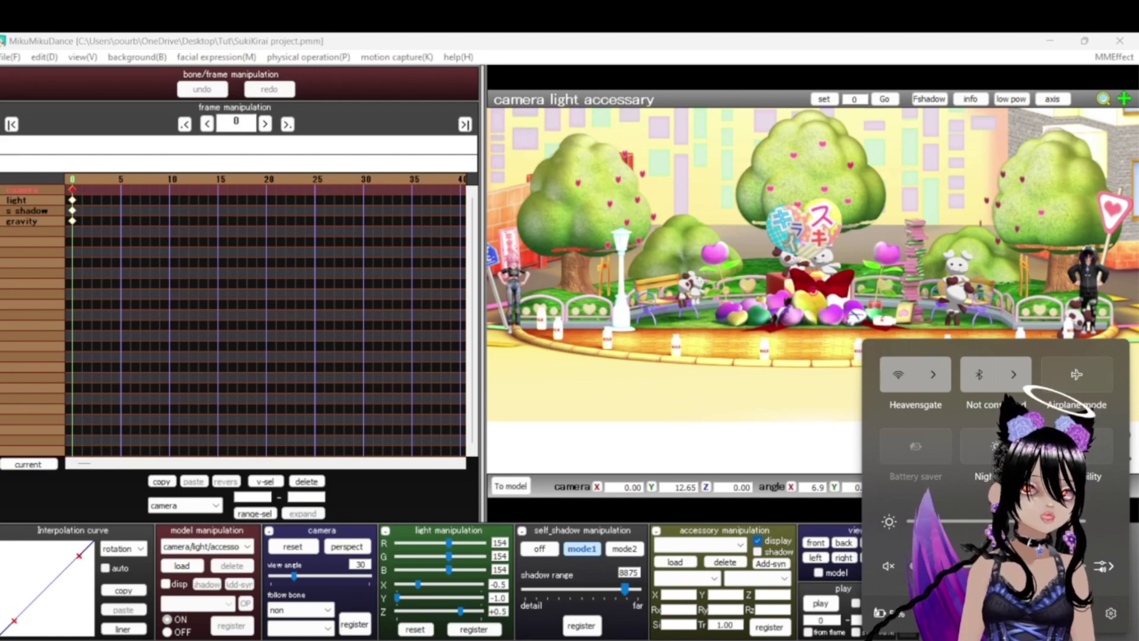
key(Escape)
Step: Start a new empty project, discarding the current scene
key(alt+f)
key(Return)
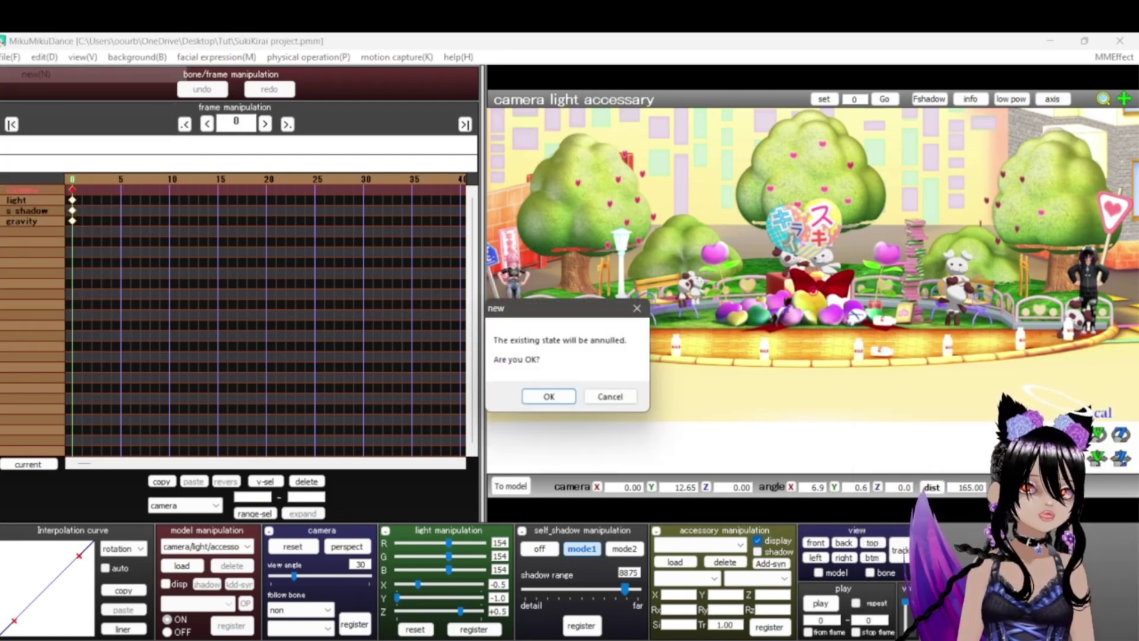
key(Return)
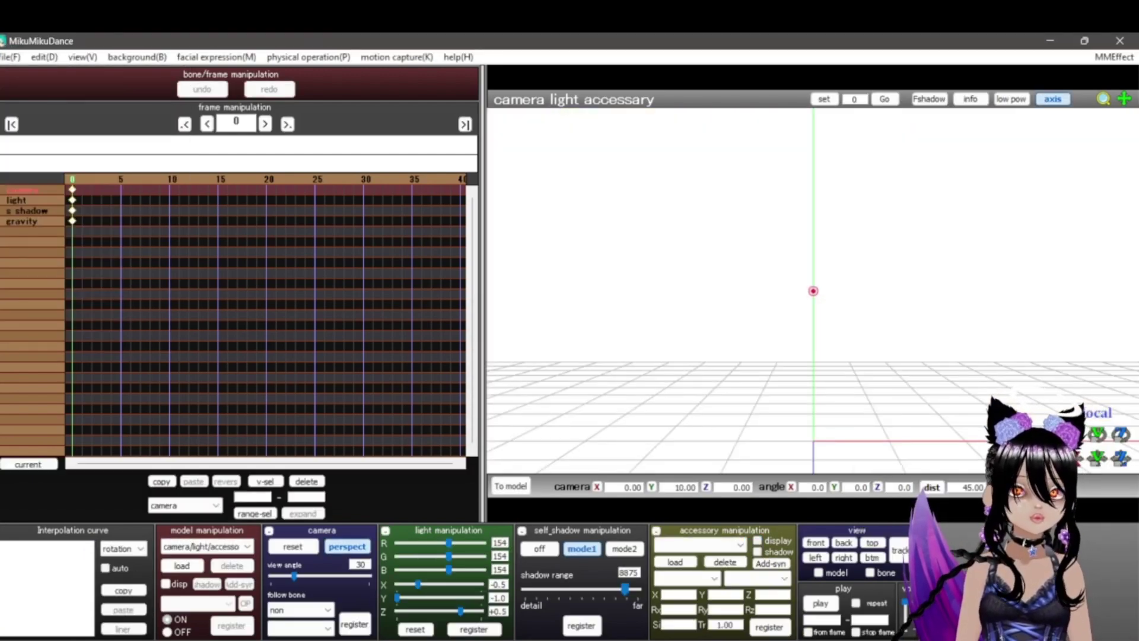
scroll(813, 291, down, 5)
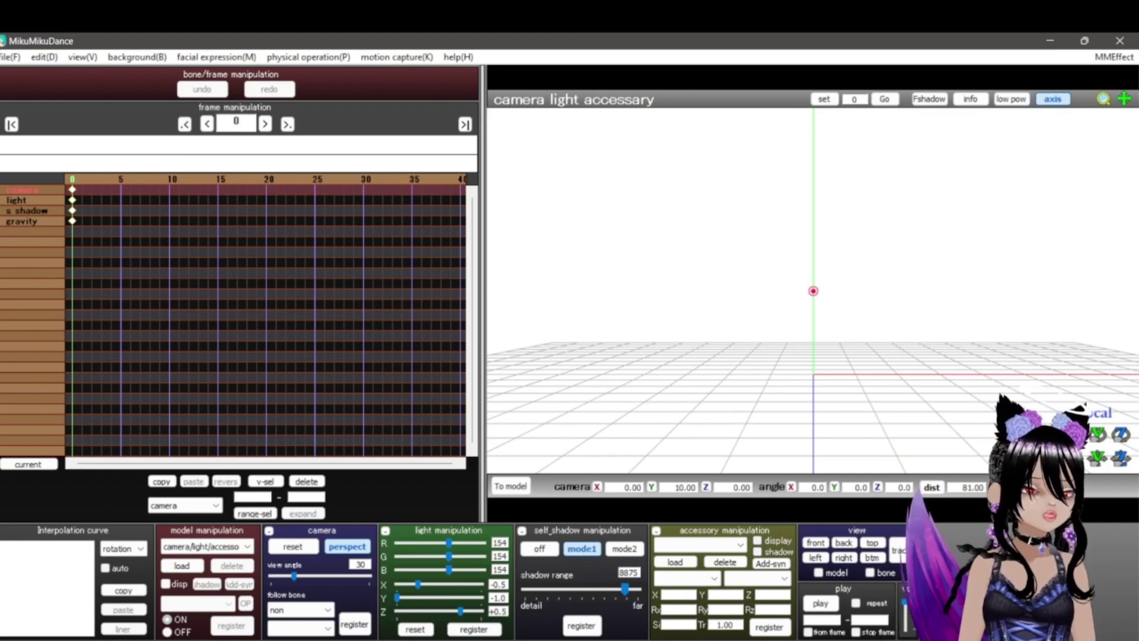
key(alt+Tab)
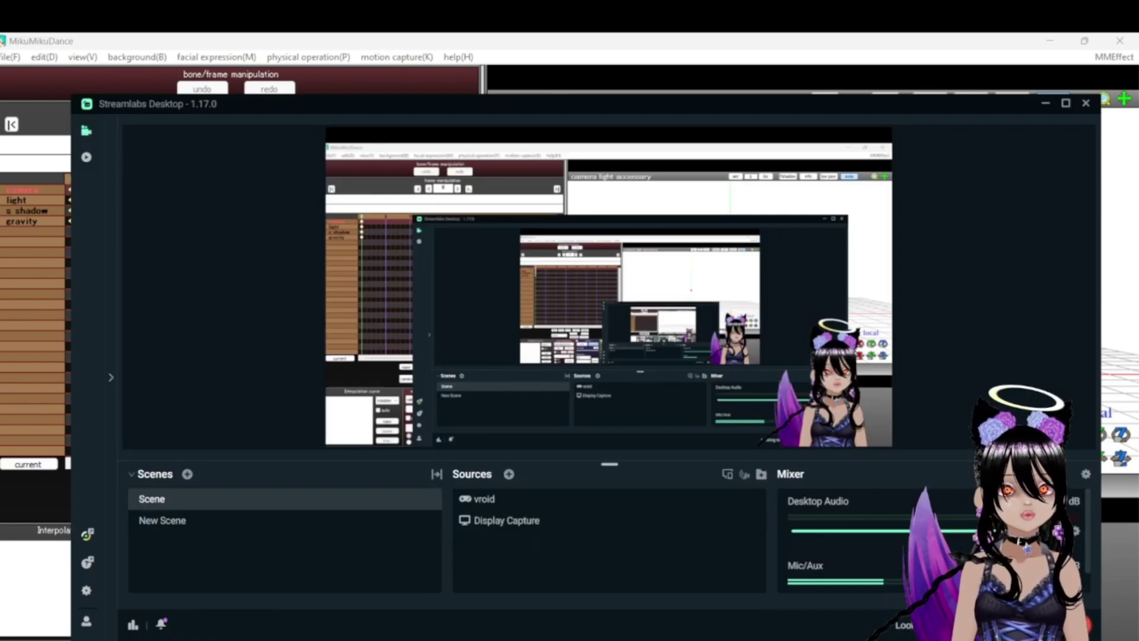
key(alt+Tab)
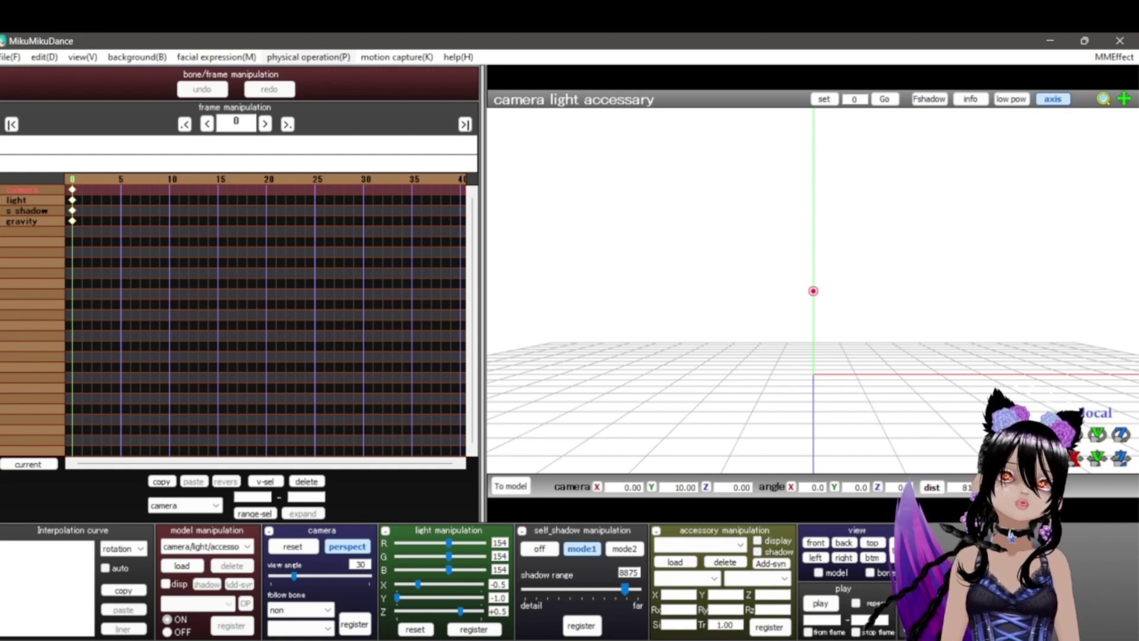
click(10, 57)
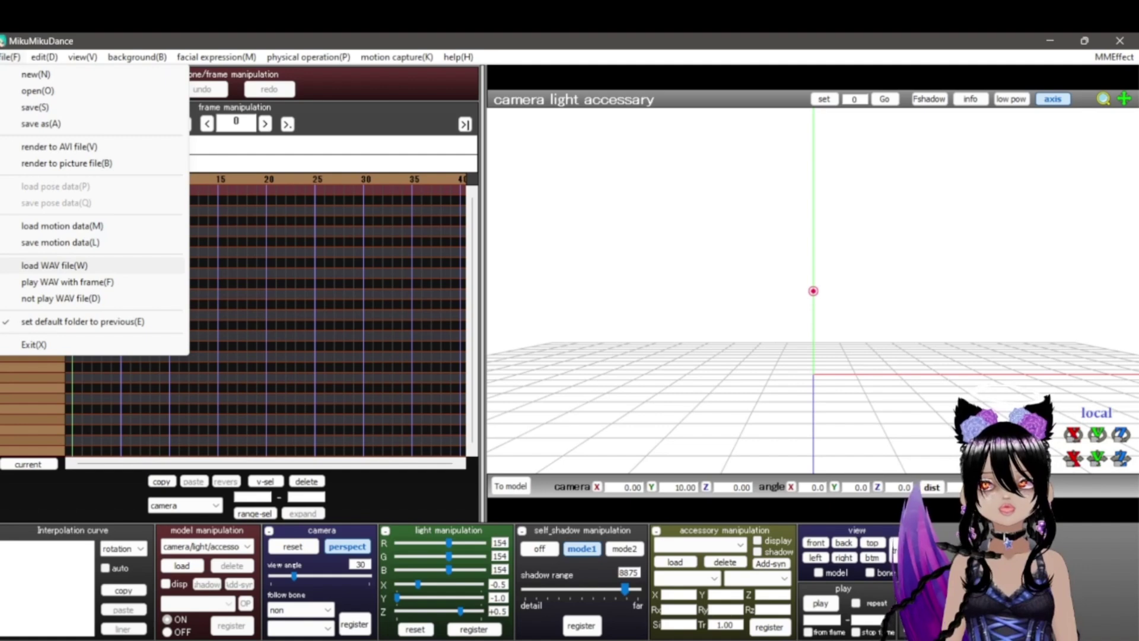
key(Up)
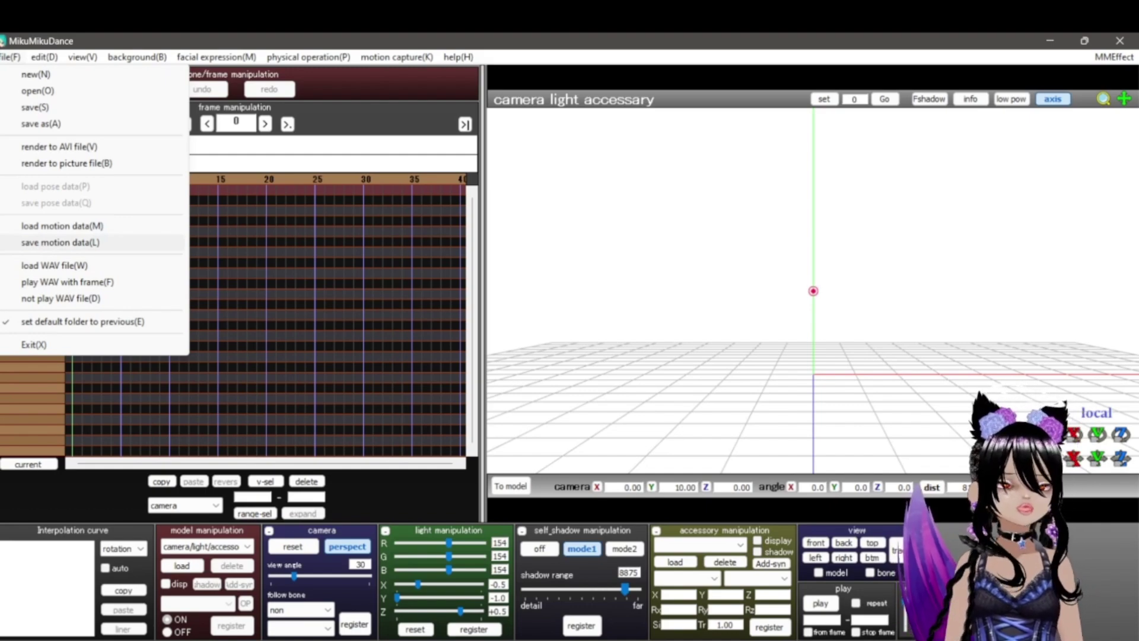
Step: Switch to Google Chrome, search the web for "mp3 to wav" and open FreeConvert's MP3 to WAV converter
key(super)
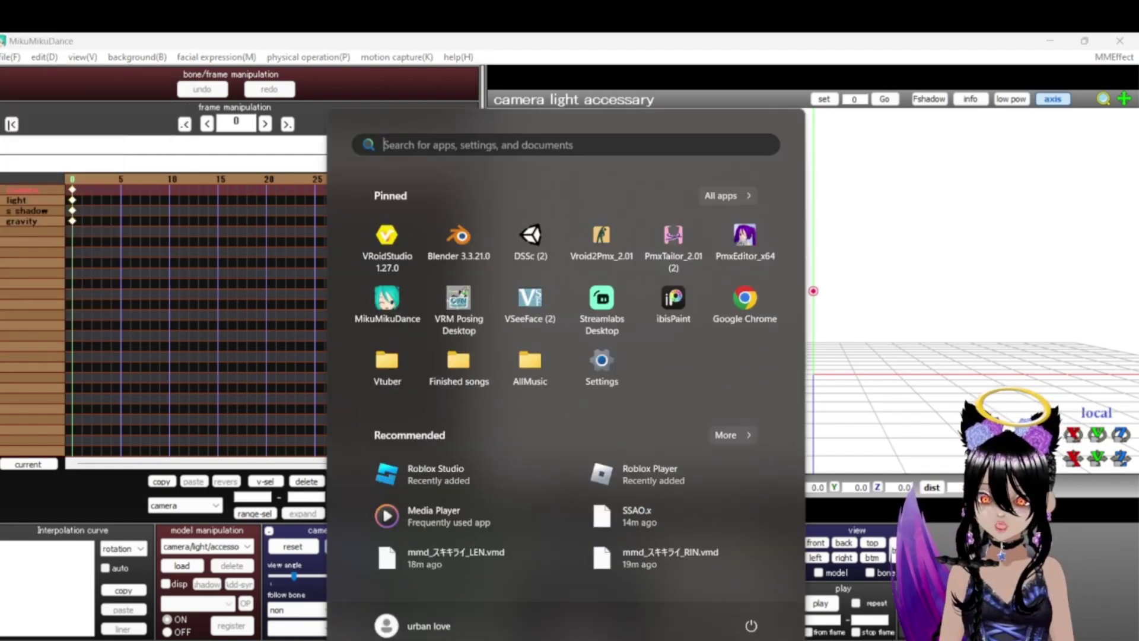
click(745, 297)
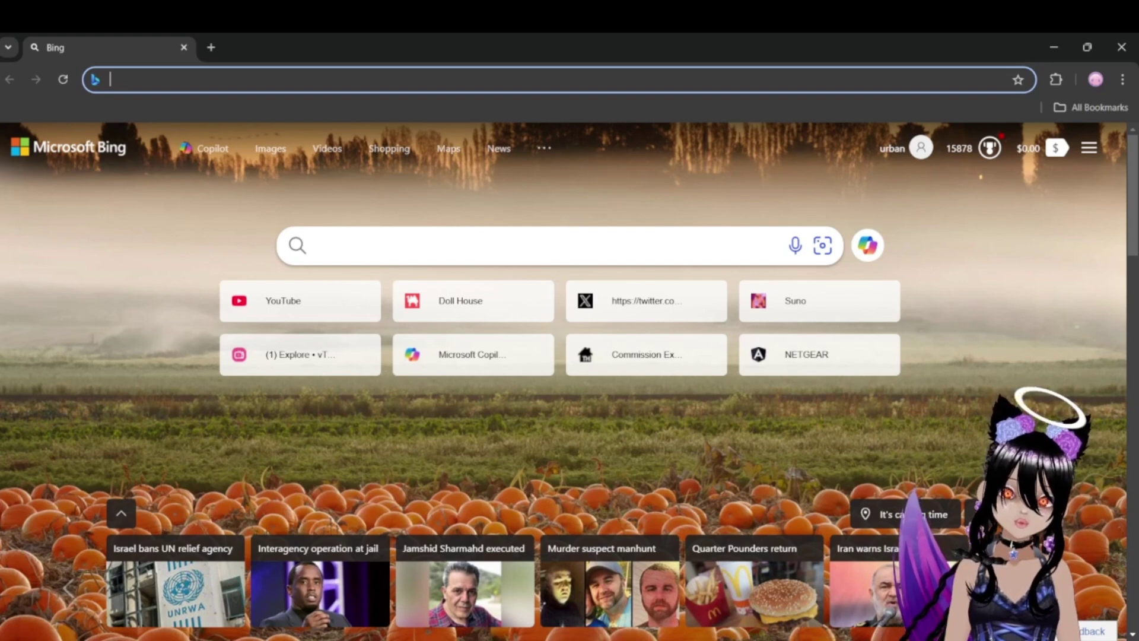
text(m)
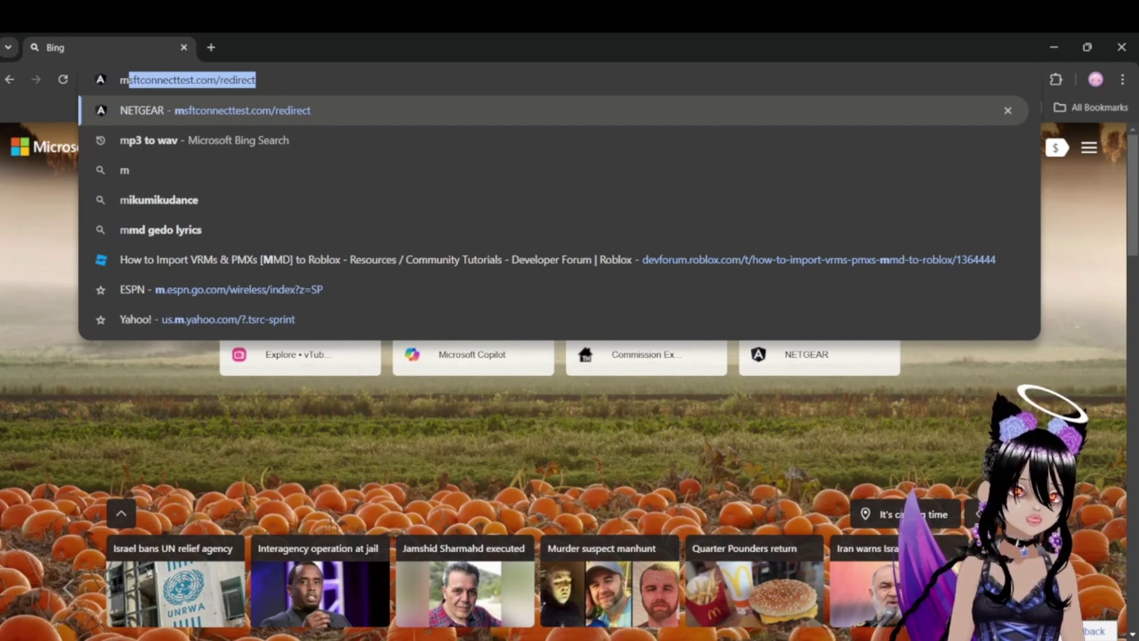
key(BackSpace)
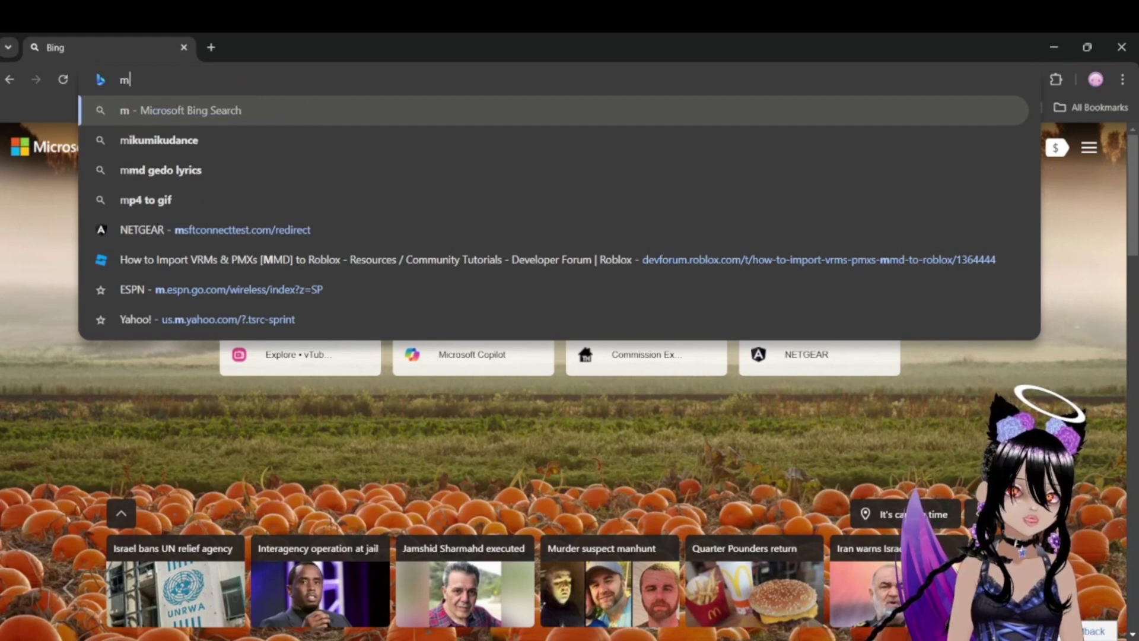
text(p3)
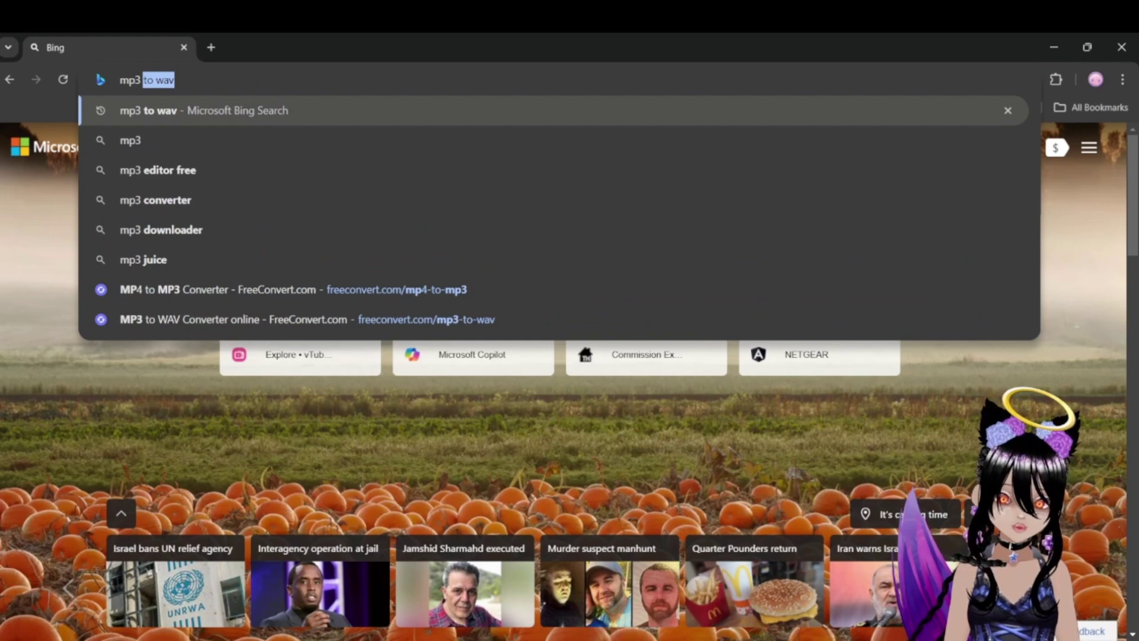
text( to wa)
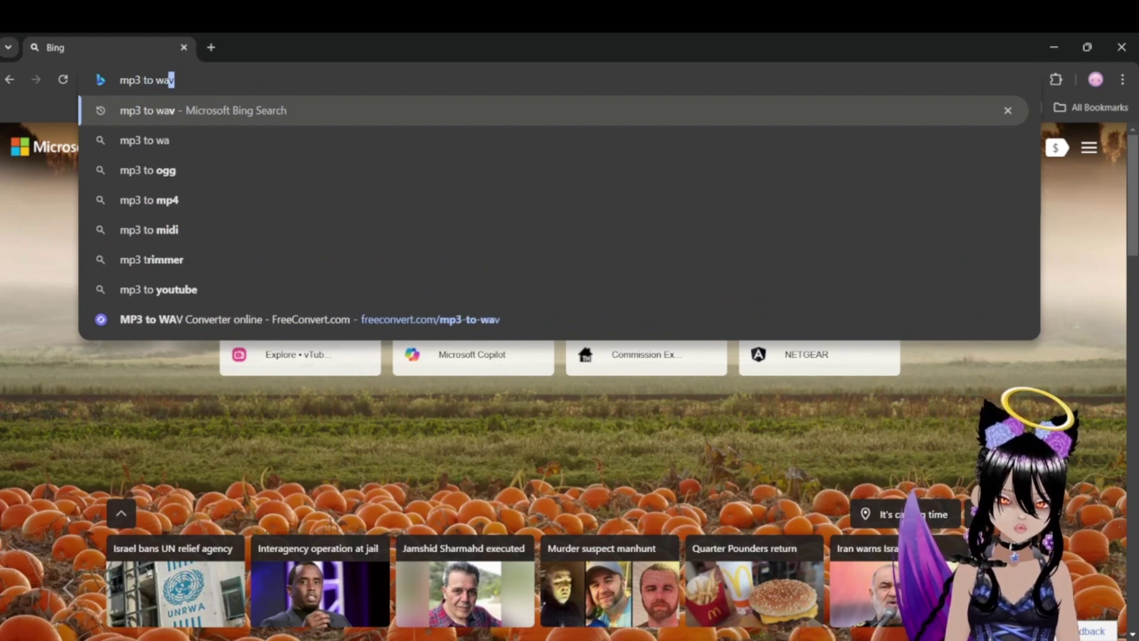
text(v)
key(Return)
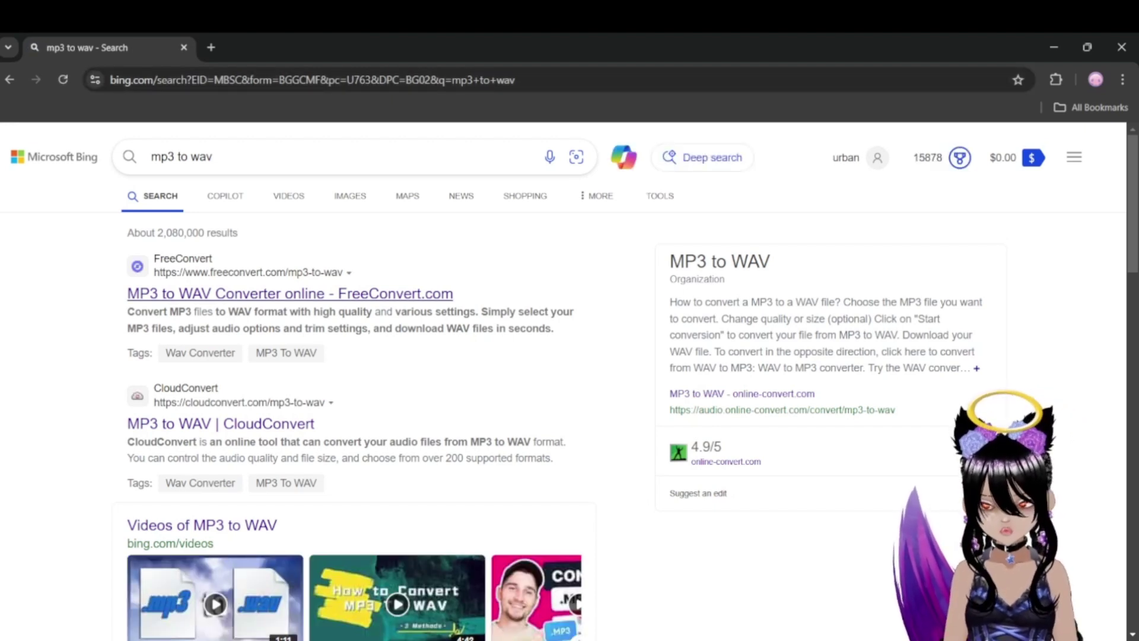
click(290, 294)
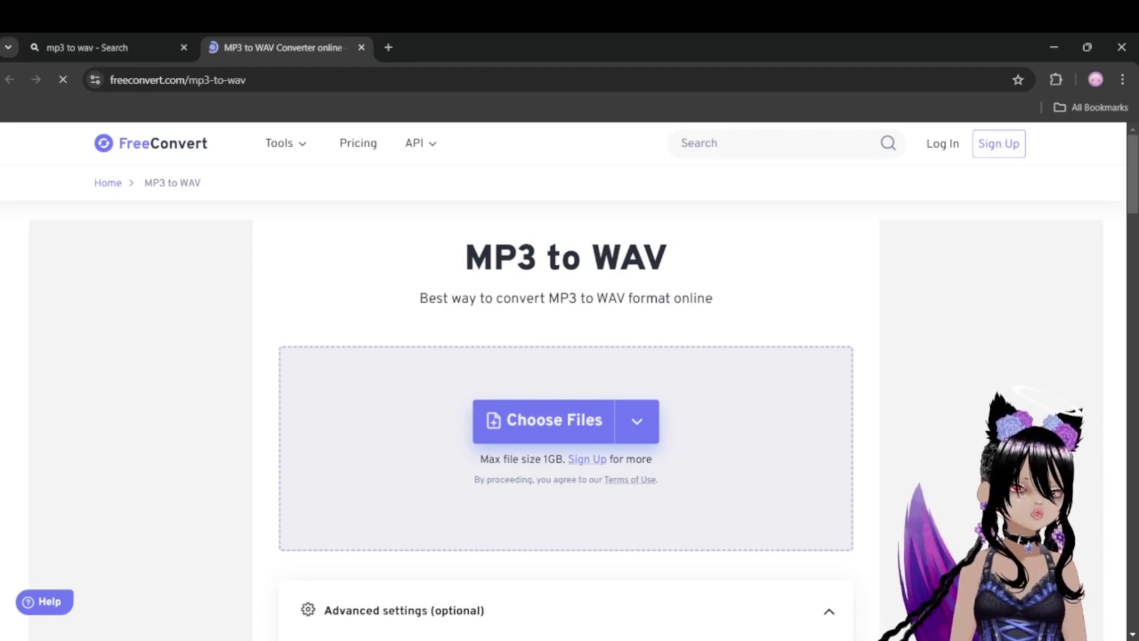
Step: Choose a file from the device for conversion, browsing to the Suki Kirai folder on the Desktop
click(637, 421)
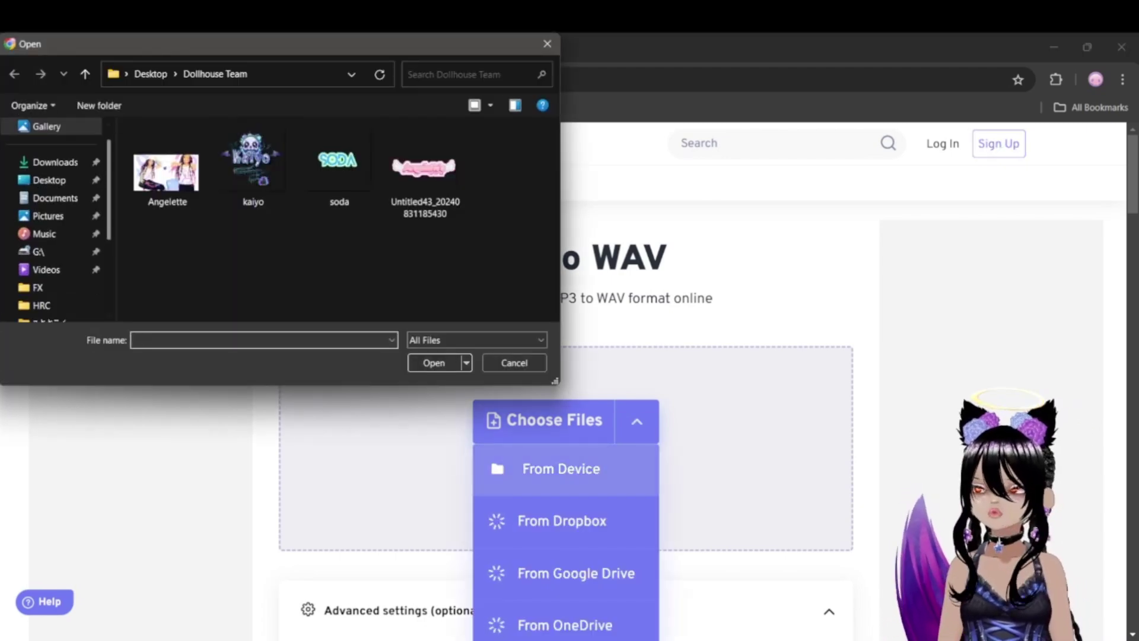
click(55, 162)
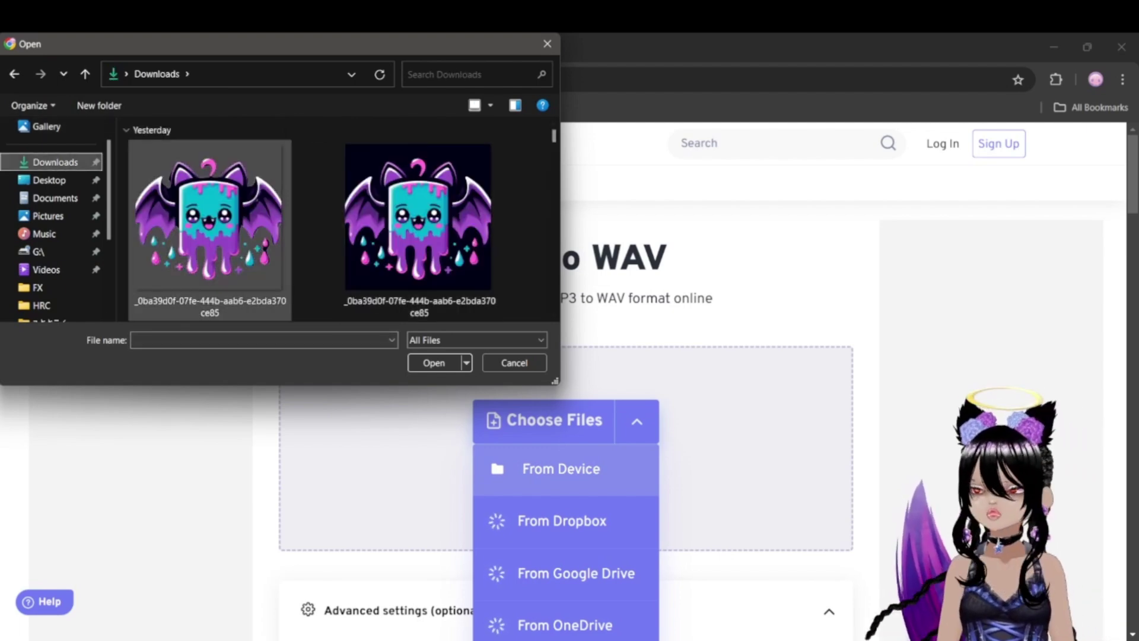
scroll(332, 225, down, 5)
scroll(332, 226, up, 4)
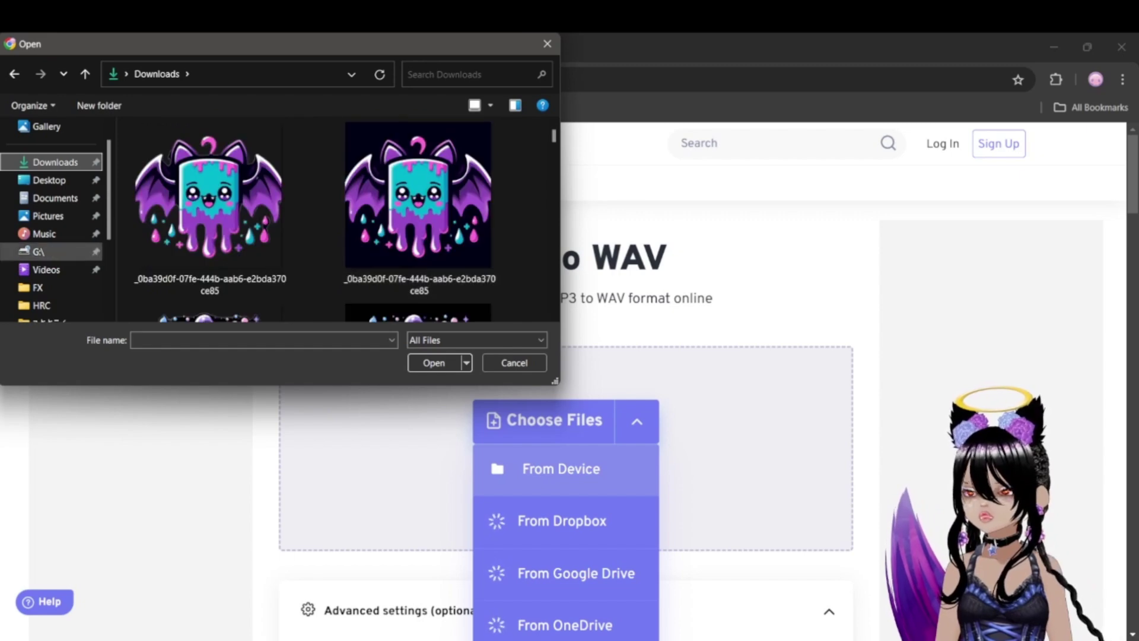
click(49, 180)
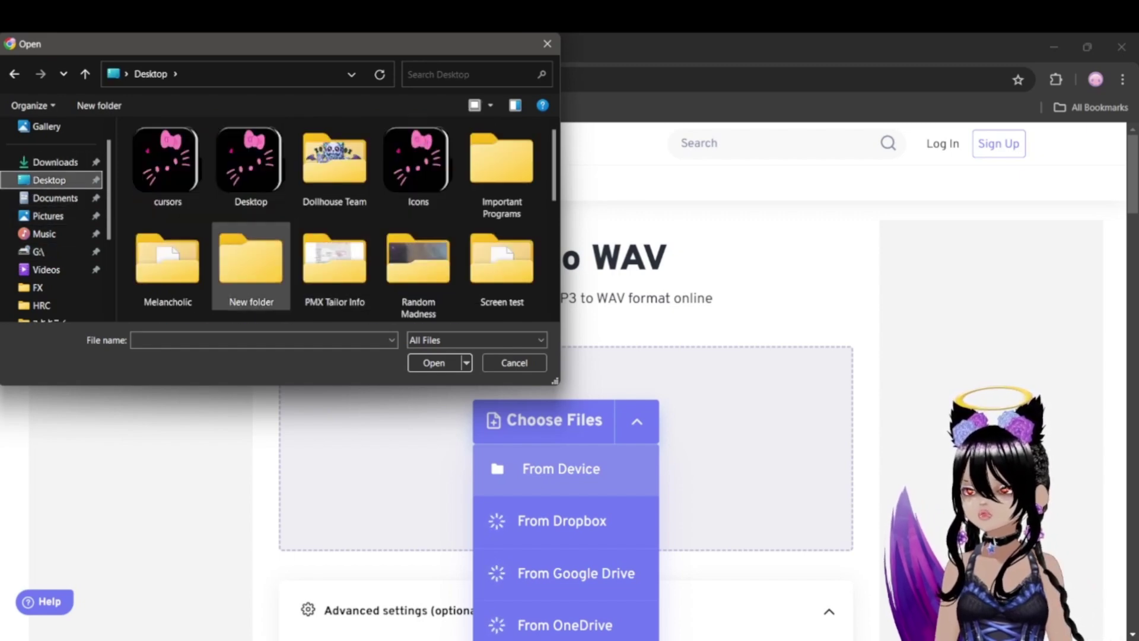
scroll(341, 261, down, 1)
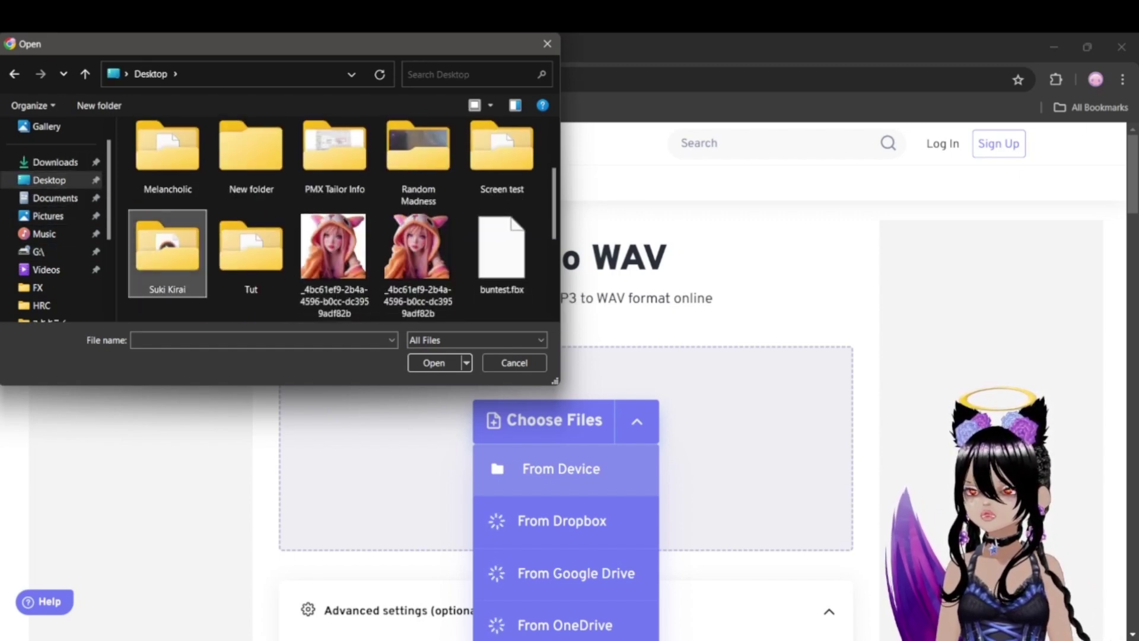
double_click(167, 249)
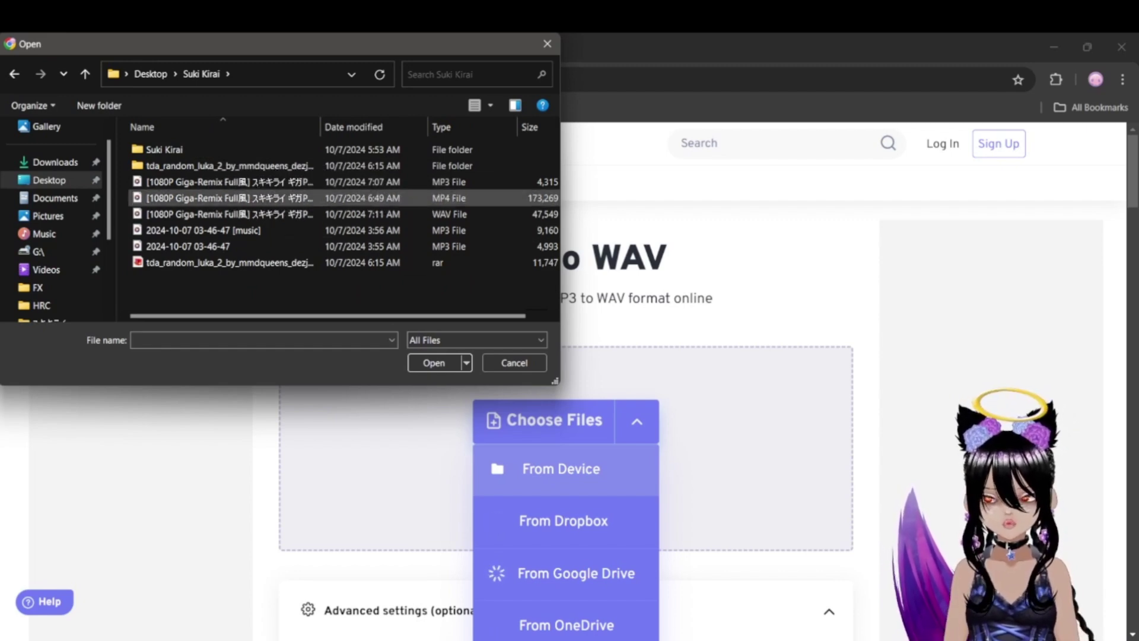
drag(178, 43, 441, 103)
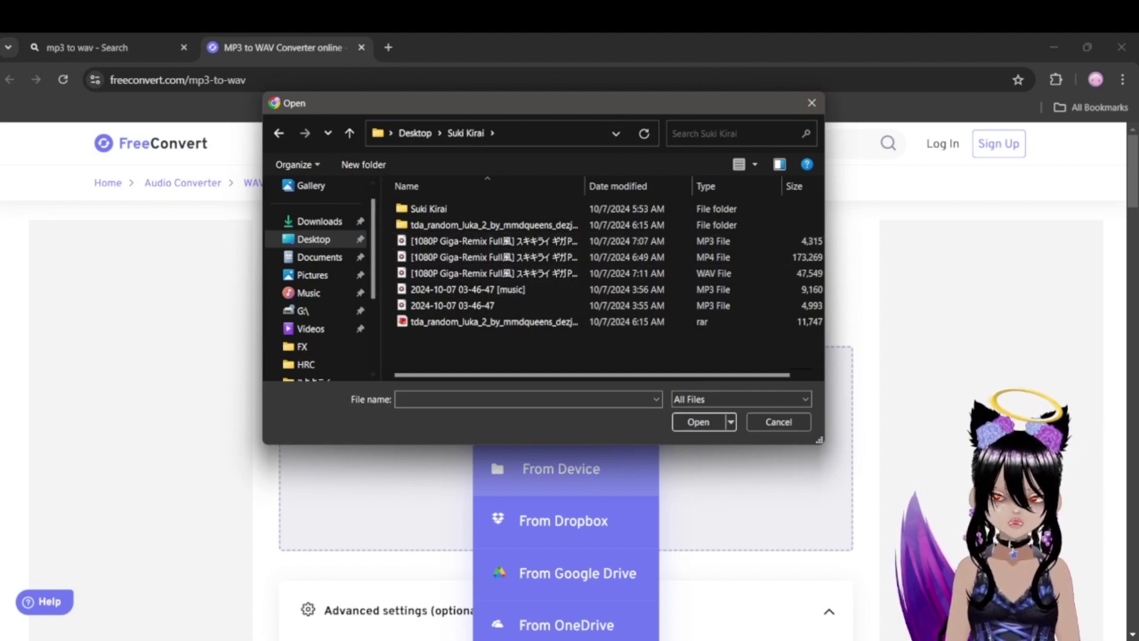
drag(475, 103, 52, 338)
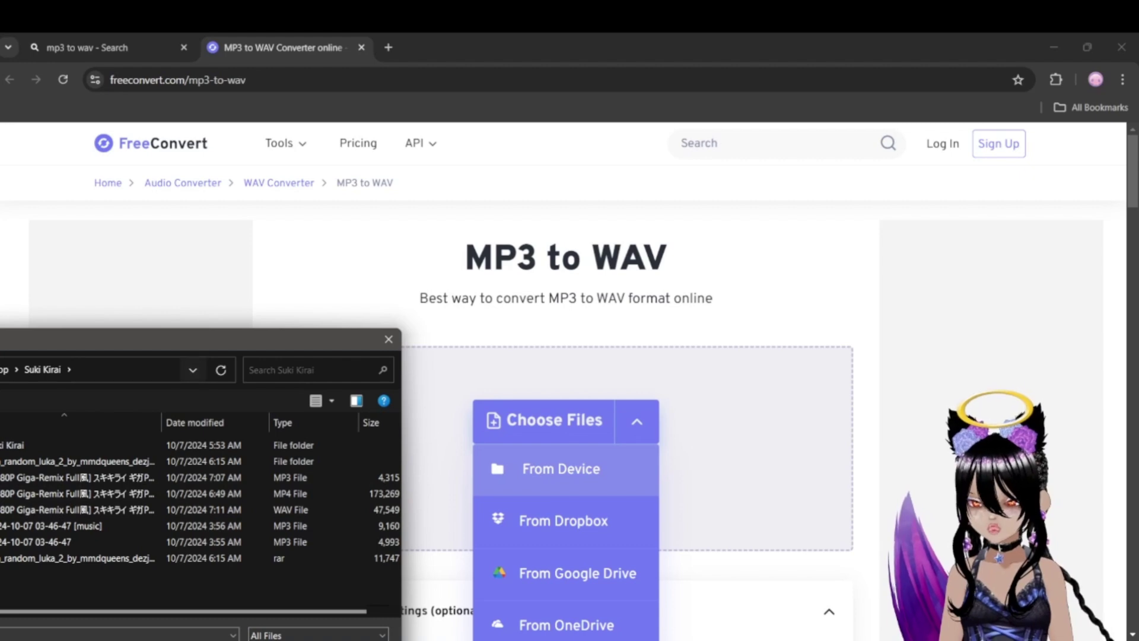
drag(192, 339, 321, 302)
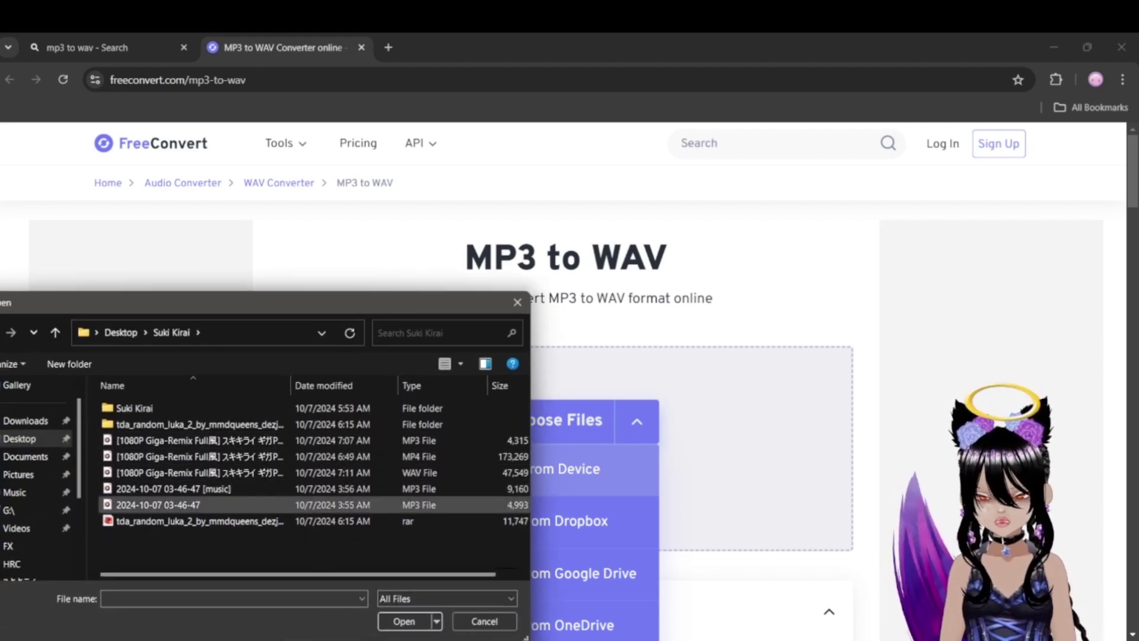
click(172, 488)
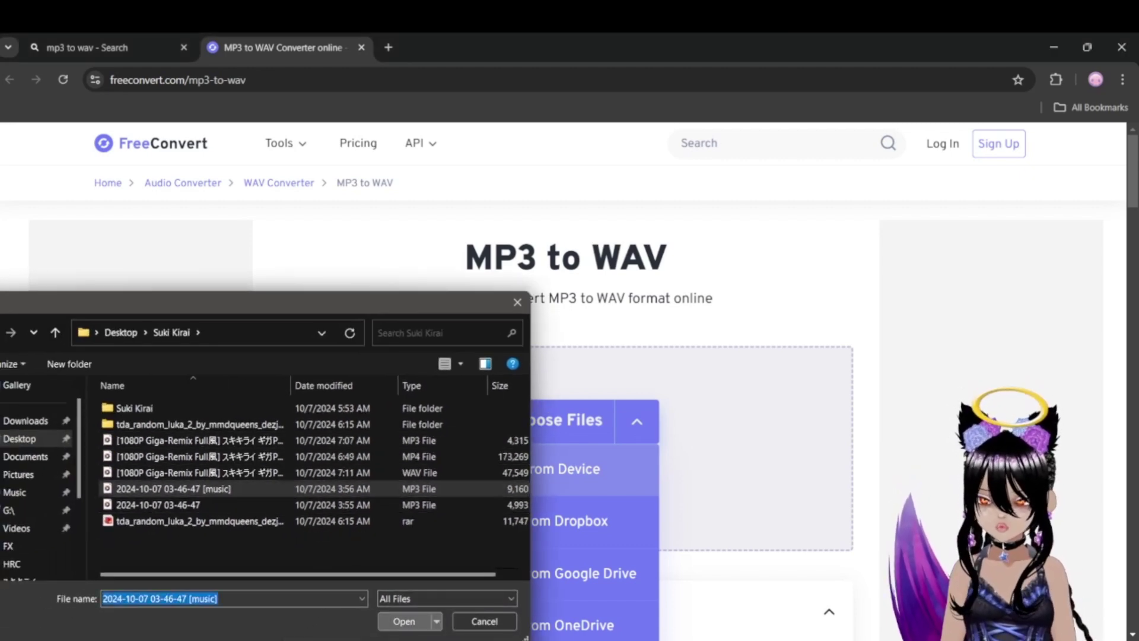
key(Return)
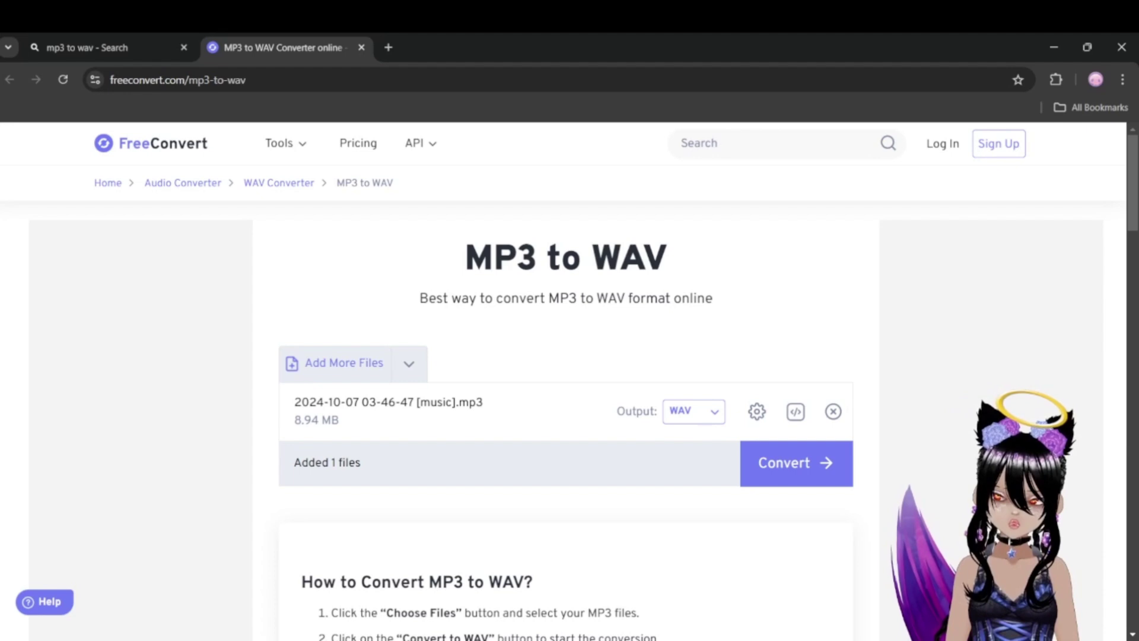
click(693, 411)
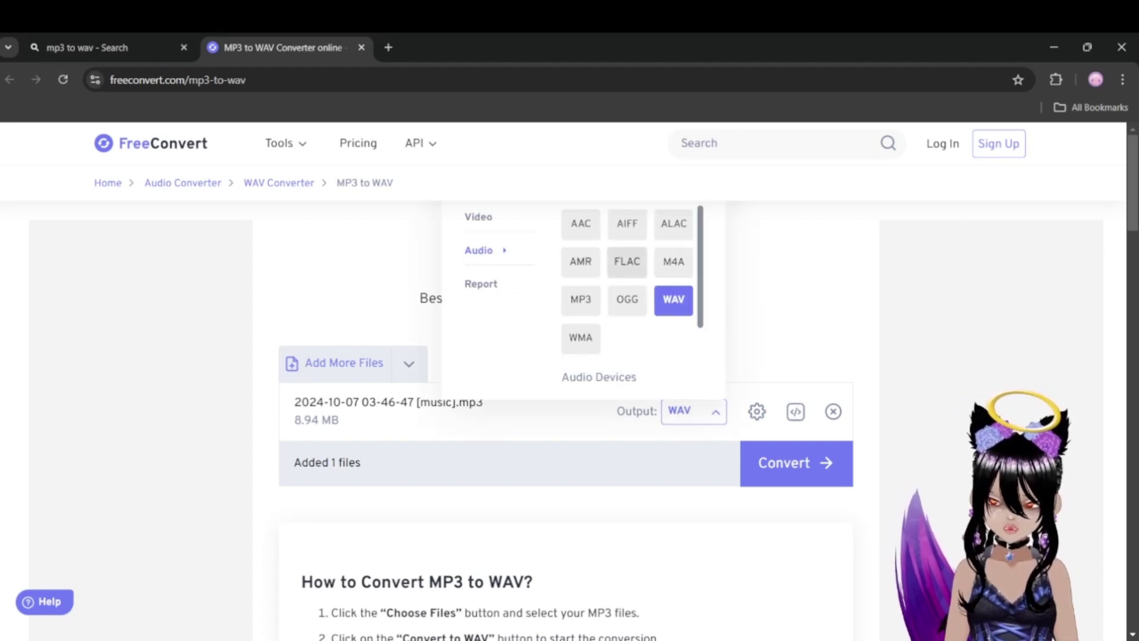
key(Escape)
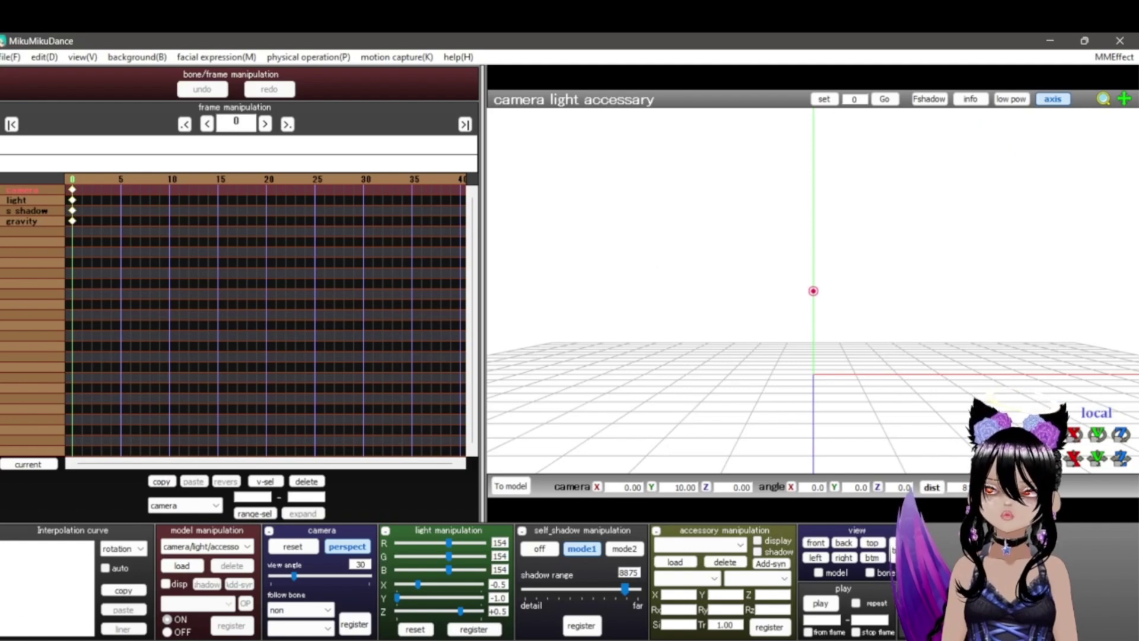
click(10, 57)
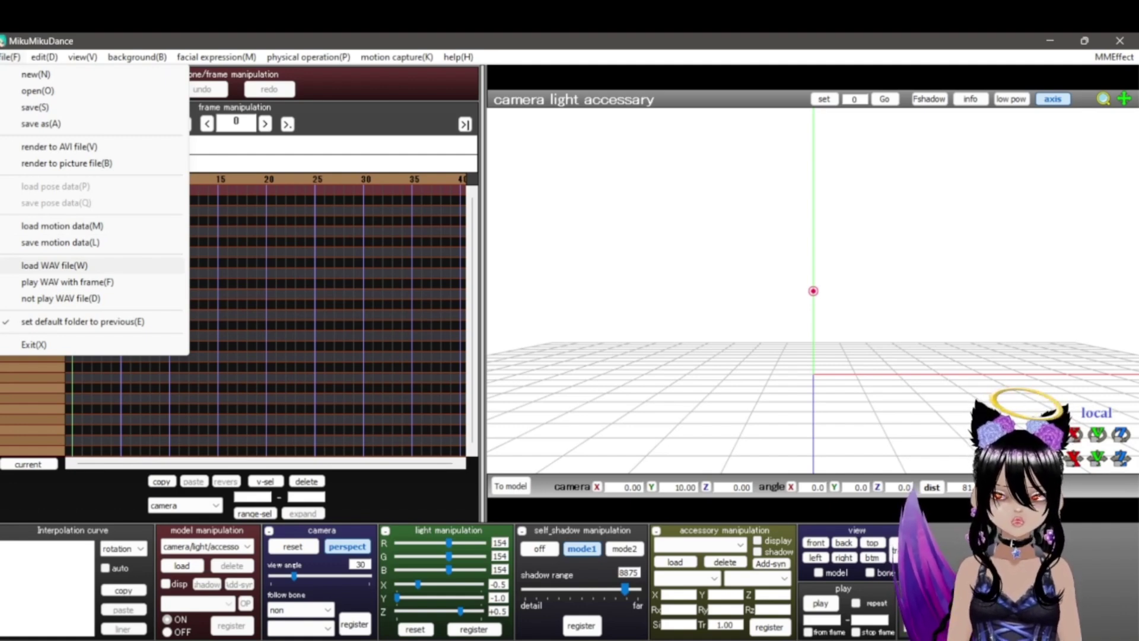
click(54, 266)
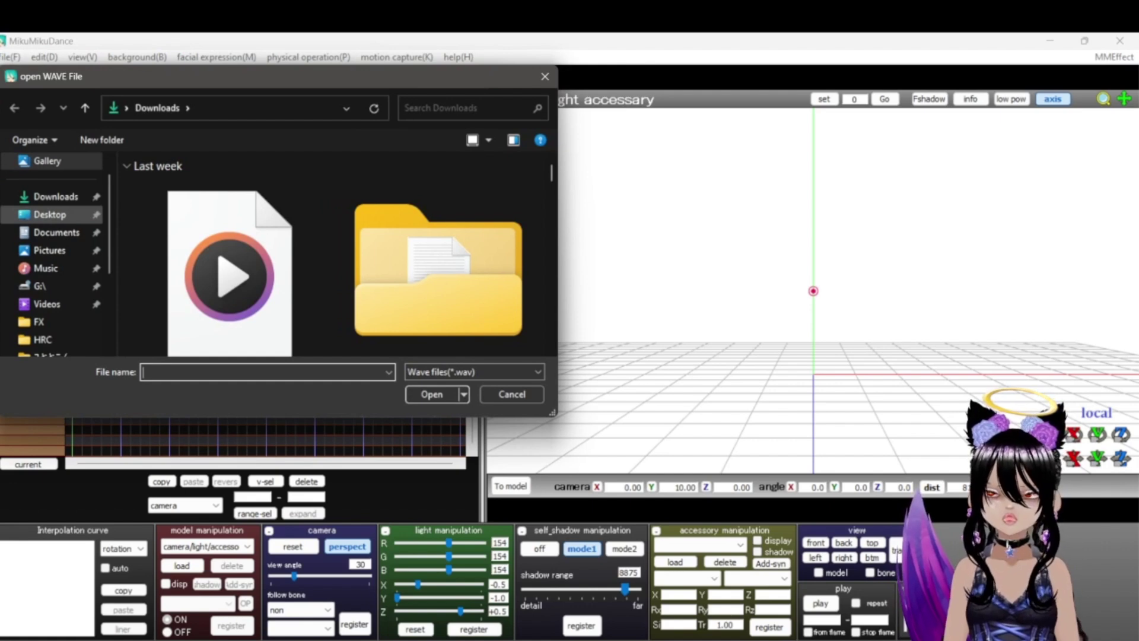
click(49, 214)
scroll(168, 308, down, 2)
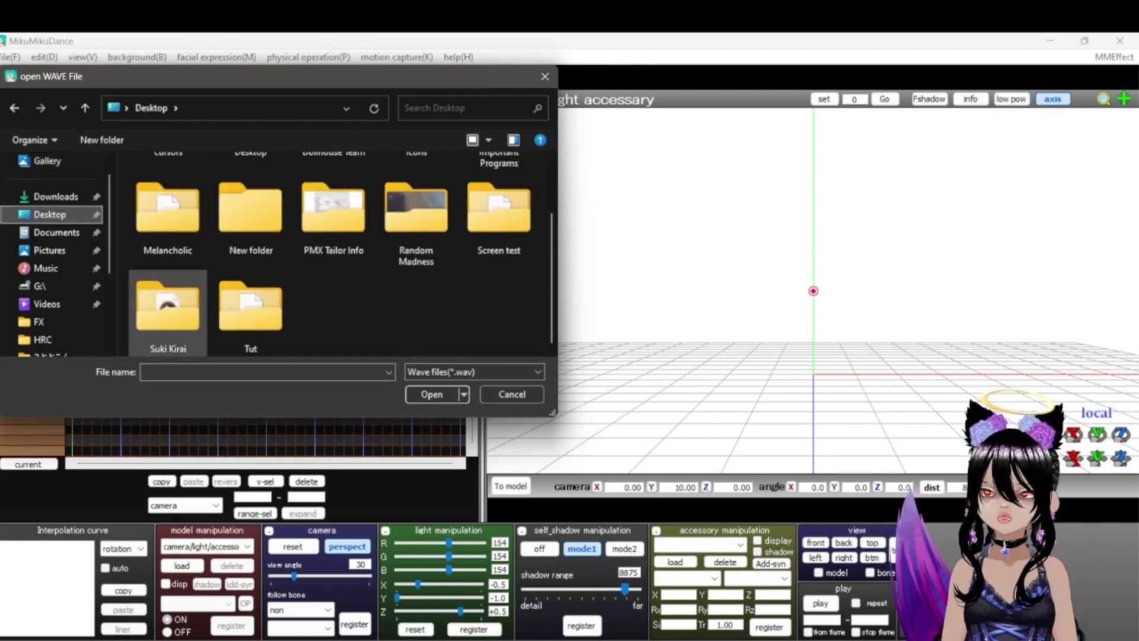
double_click(168, 308)
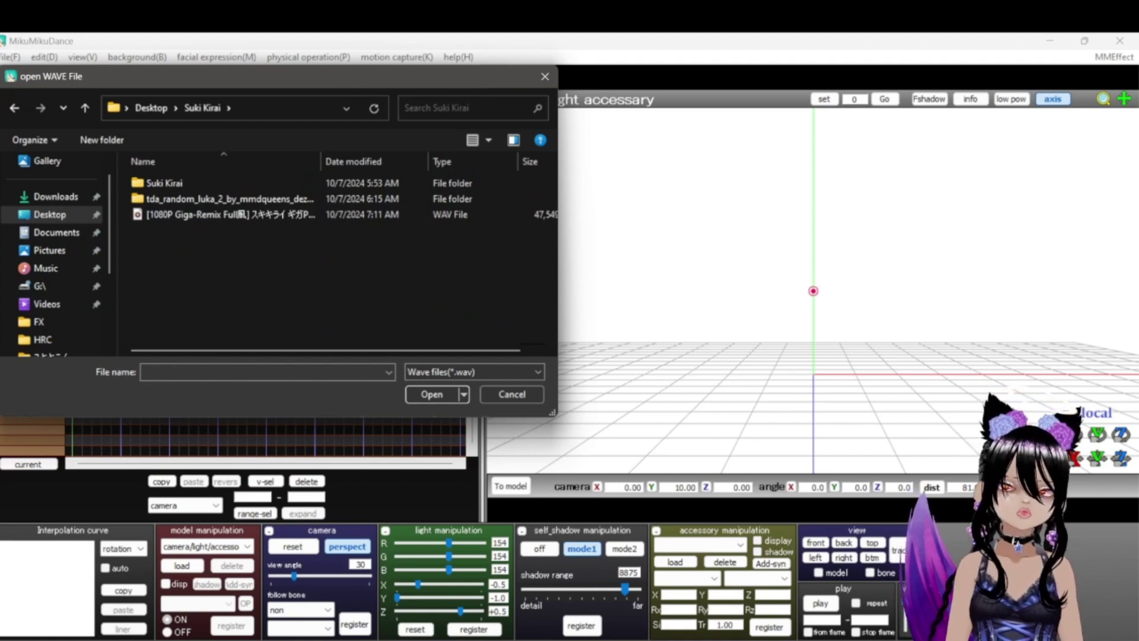
drag(237, 76, 311, 75)
key(Escape)
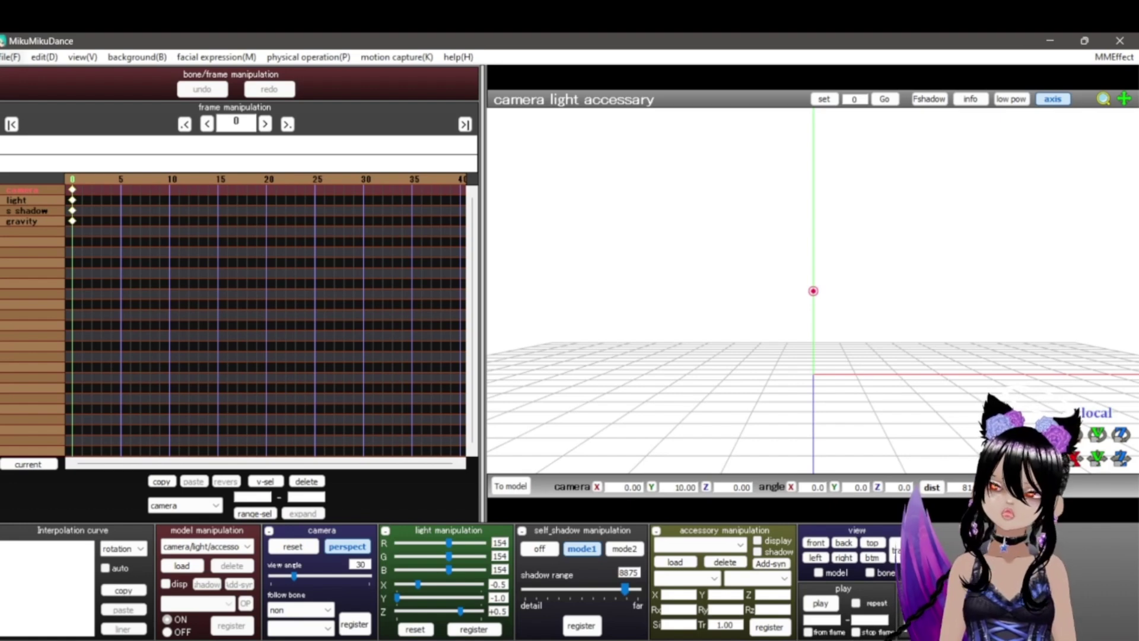
key(alt+f)
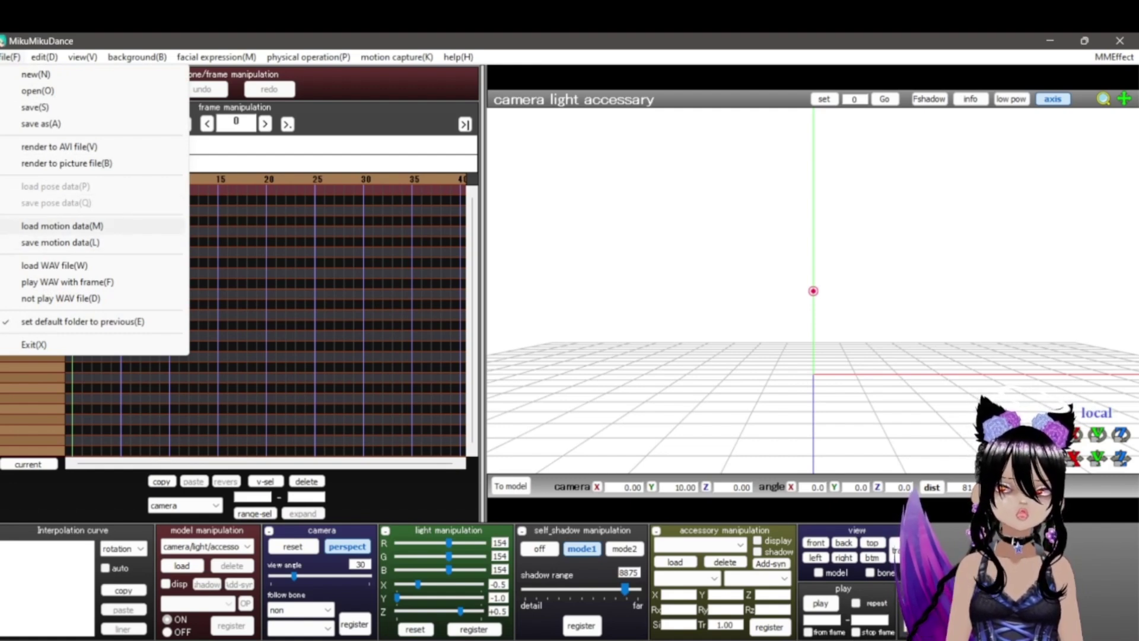
key(Return)
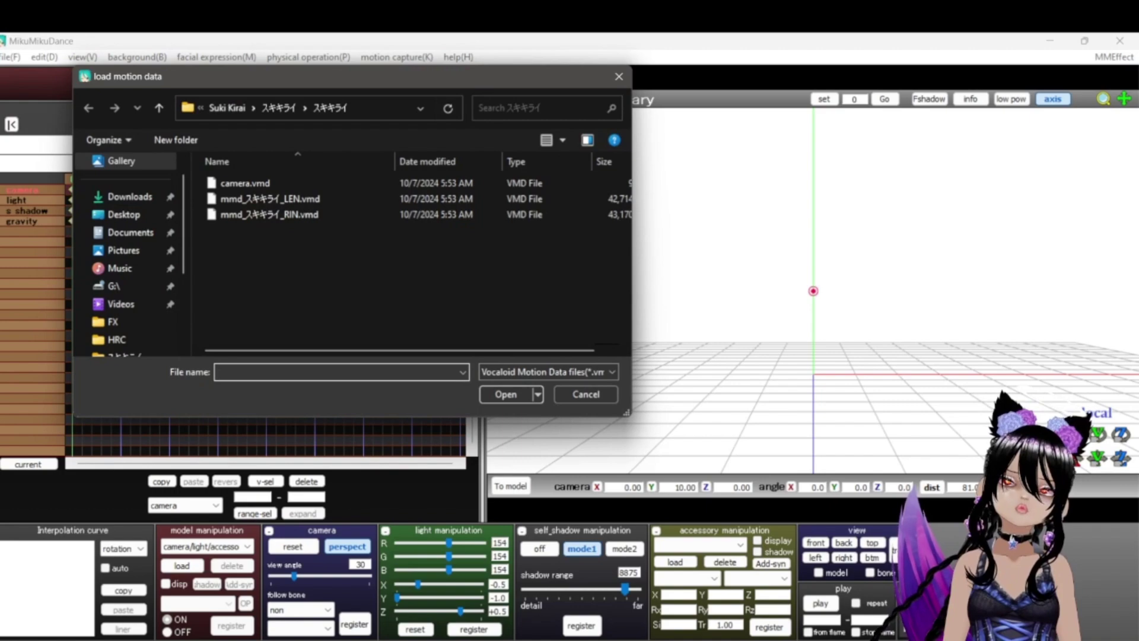
key(Escape)
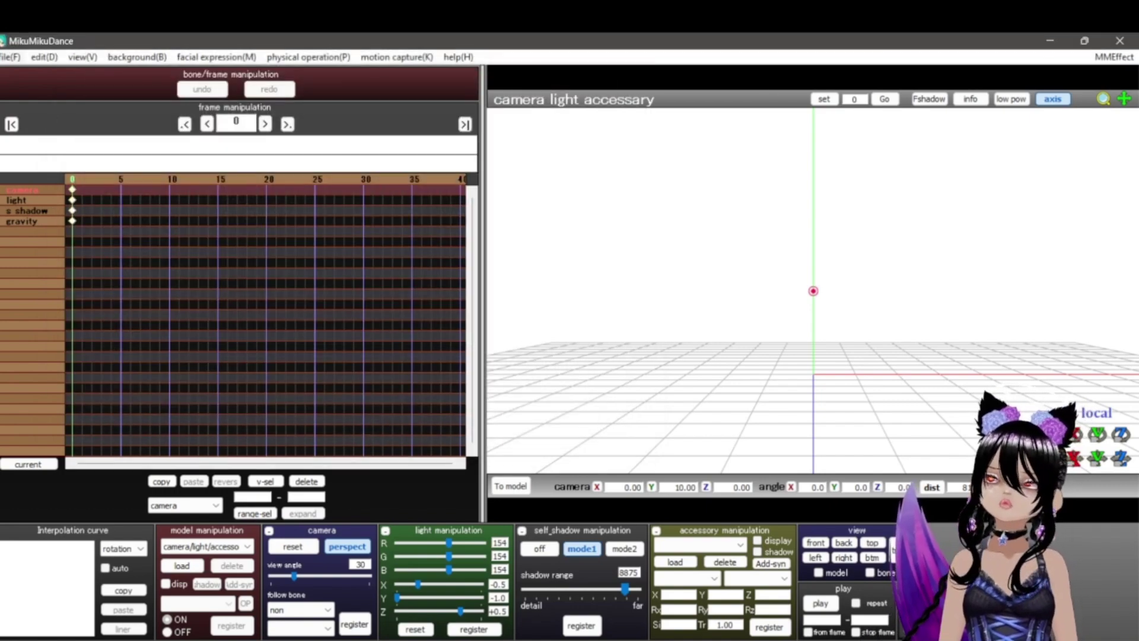
key(alt+f)
key(Escape)
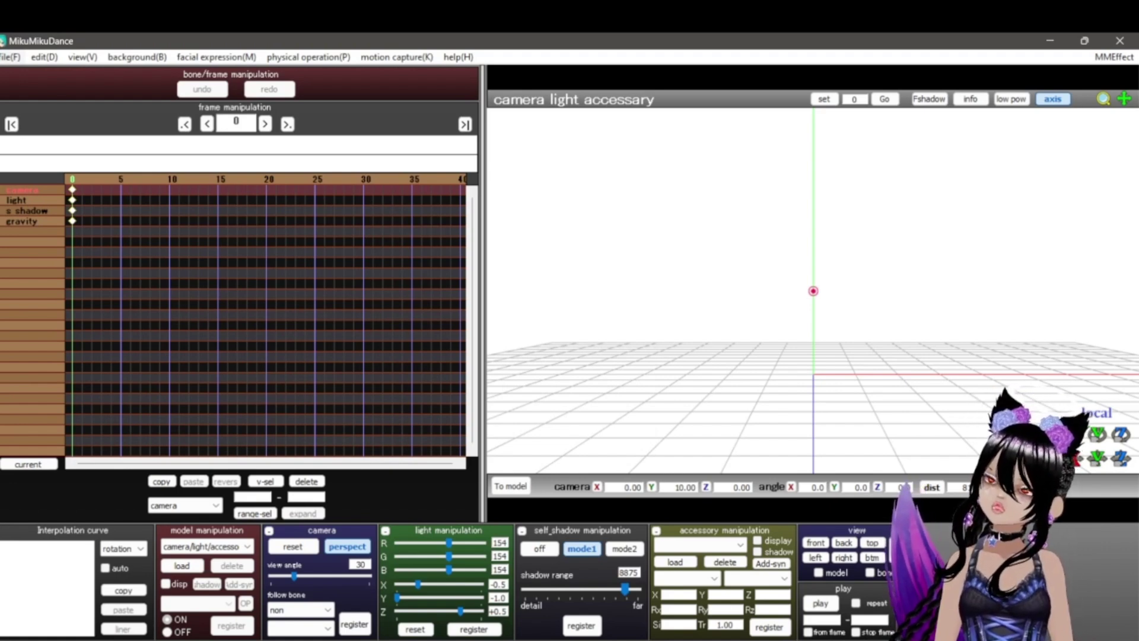
Step: Load the WAV file beginning "[1080P Giga-Remix Full風]" from the Suki Kirai folder on the Desktop
key(alt+f)
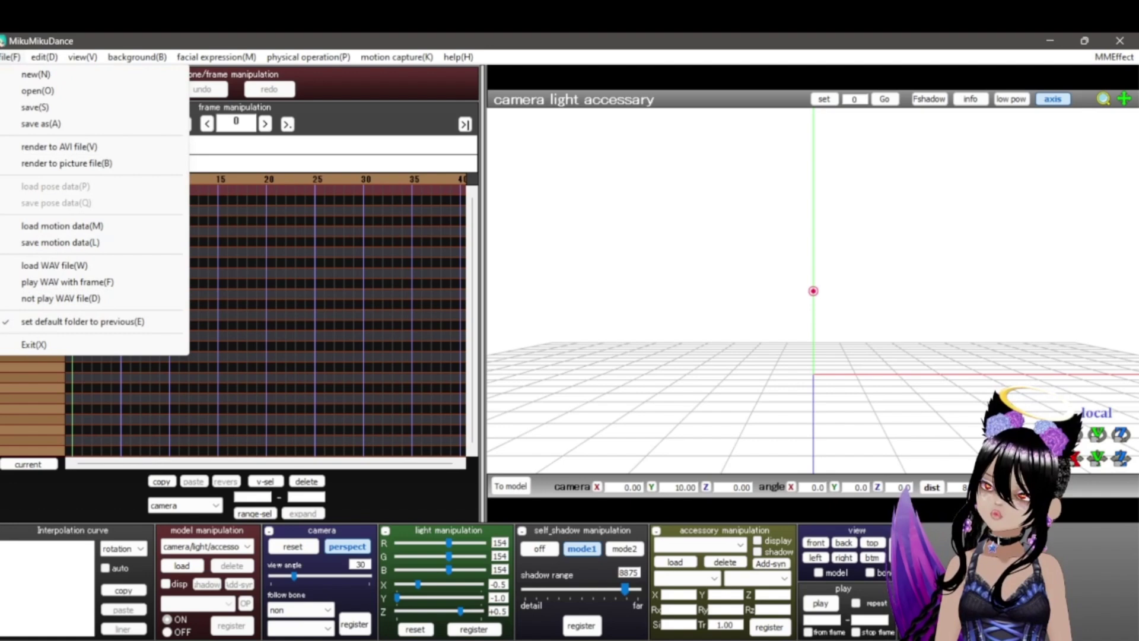
key(Down)
key(Down)
key(Down)
key(Down)
key(Down)
key(Down)
key(Down)
key(Down)
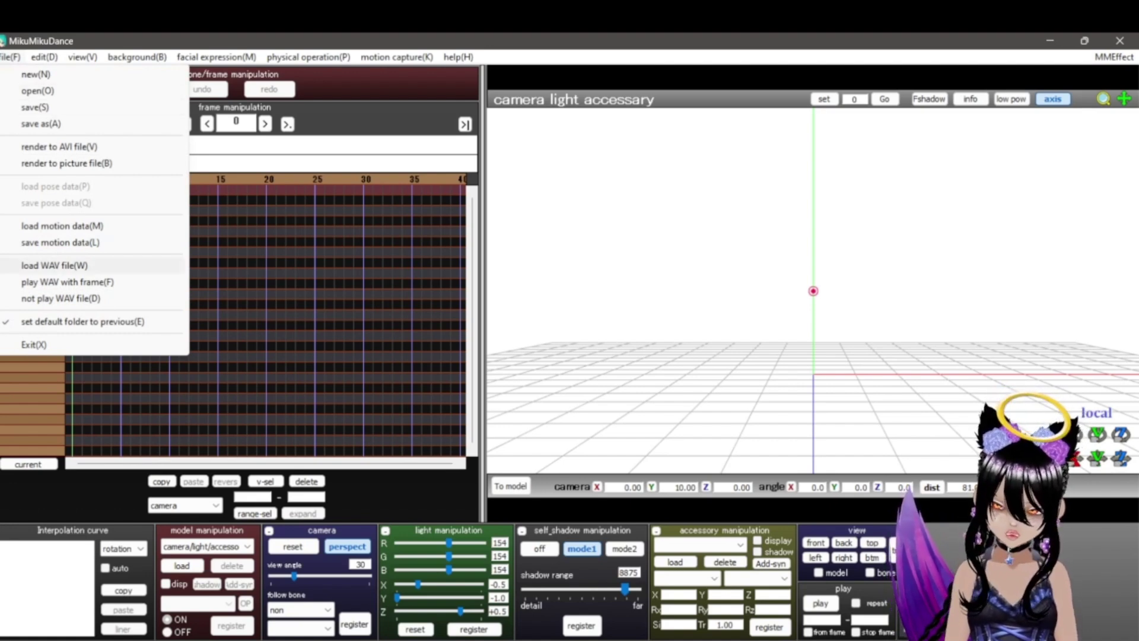
key(Return)
click(124, 234)
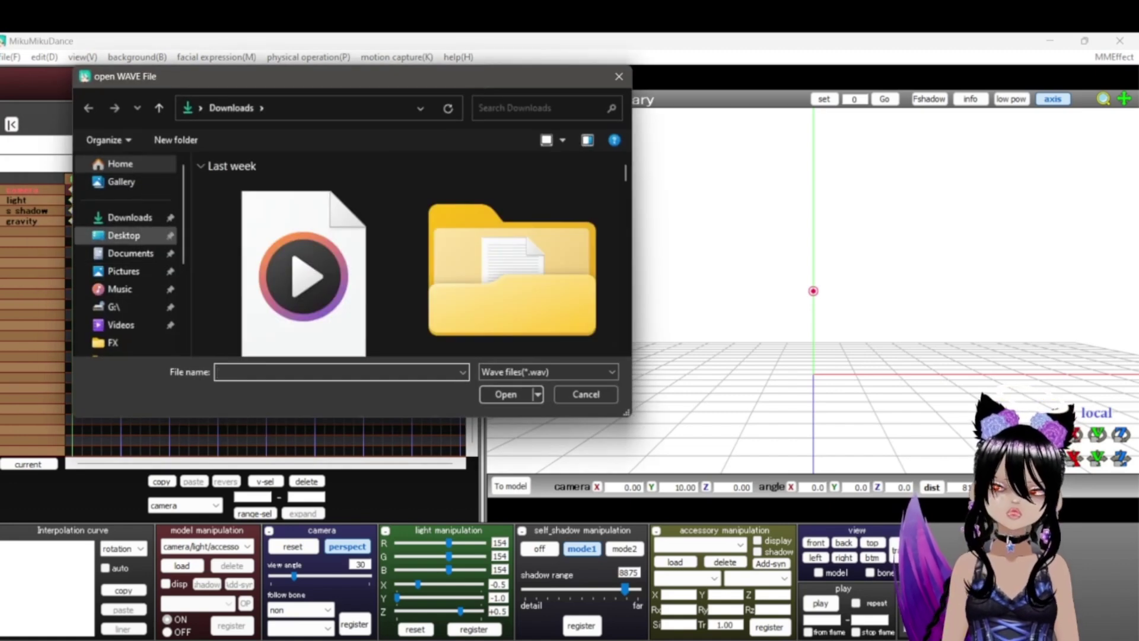
scroll(324, 296, down, 1)
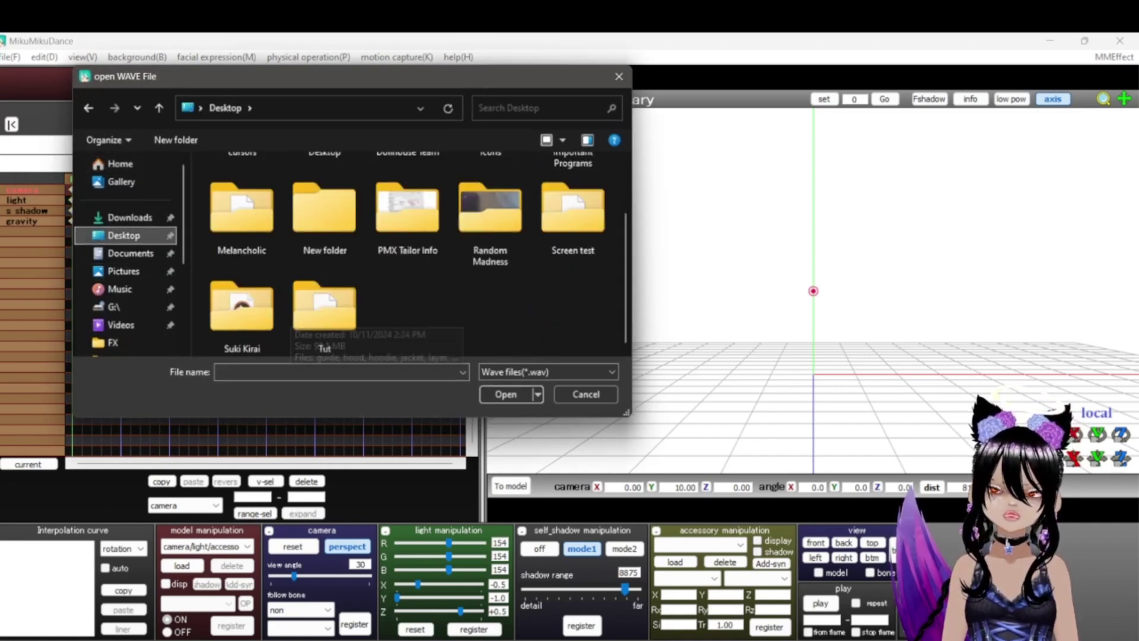
double_click(242, 309)
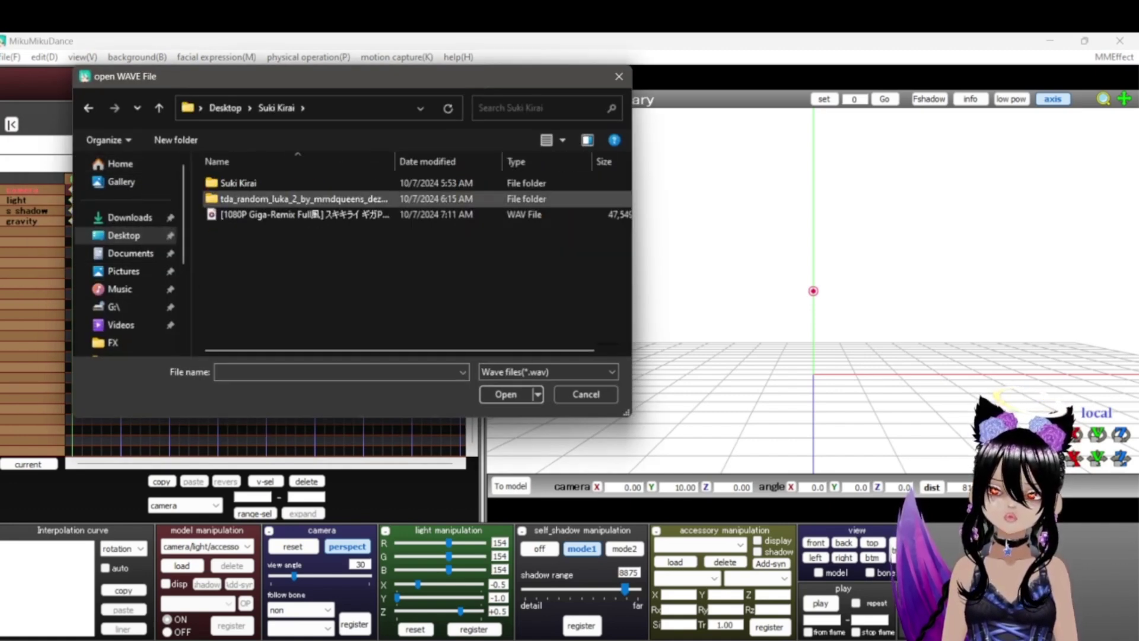
click(297, 214)
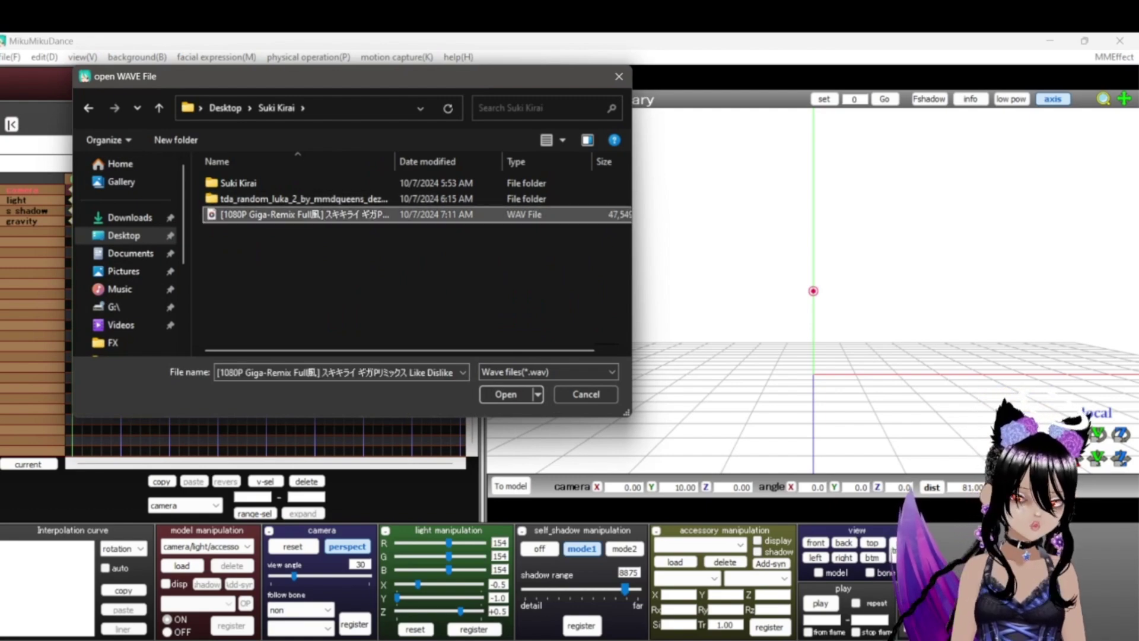
click(506, 394)
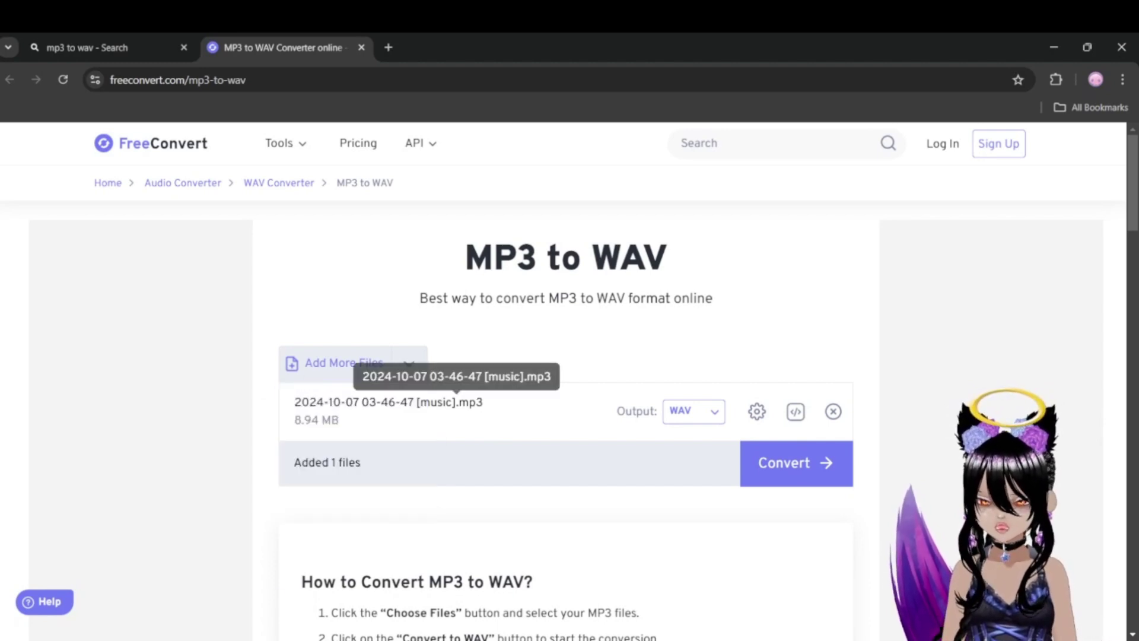
Step: In Google Chrome, convert the added MP3 to WAV and download the result, opening the Downloads folder in File Explorer
click(795, 463)
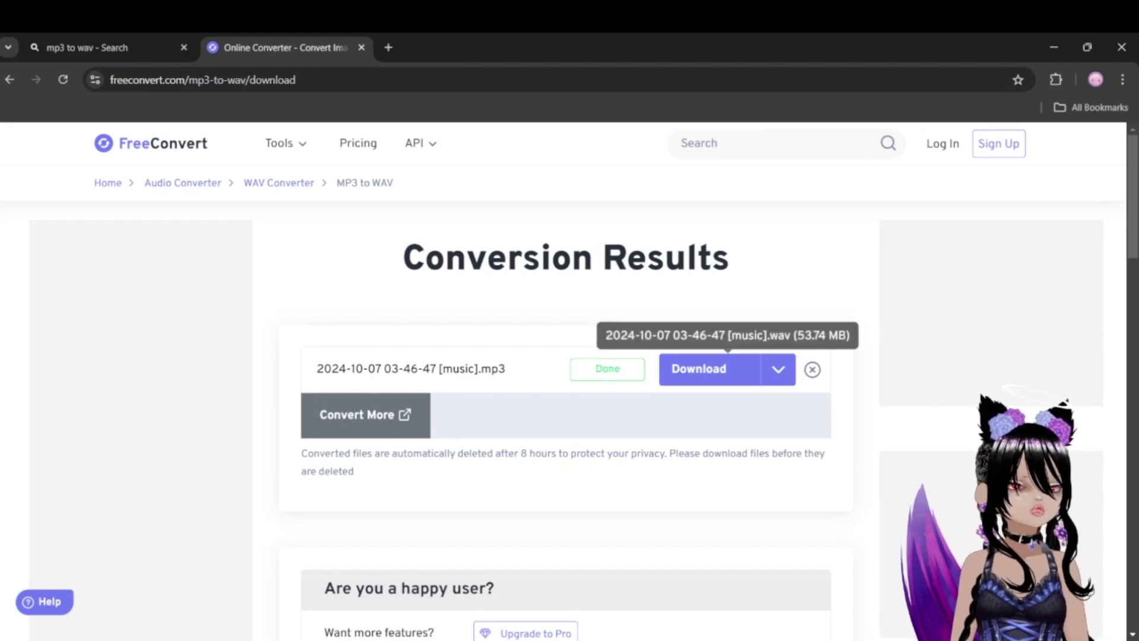
click(712, 369)
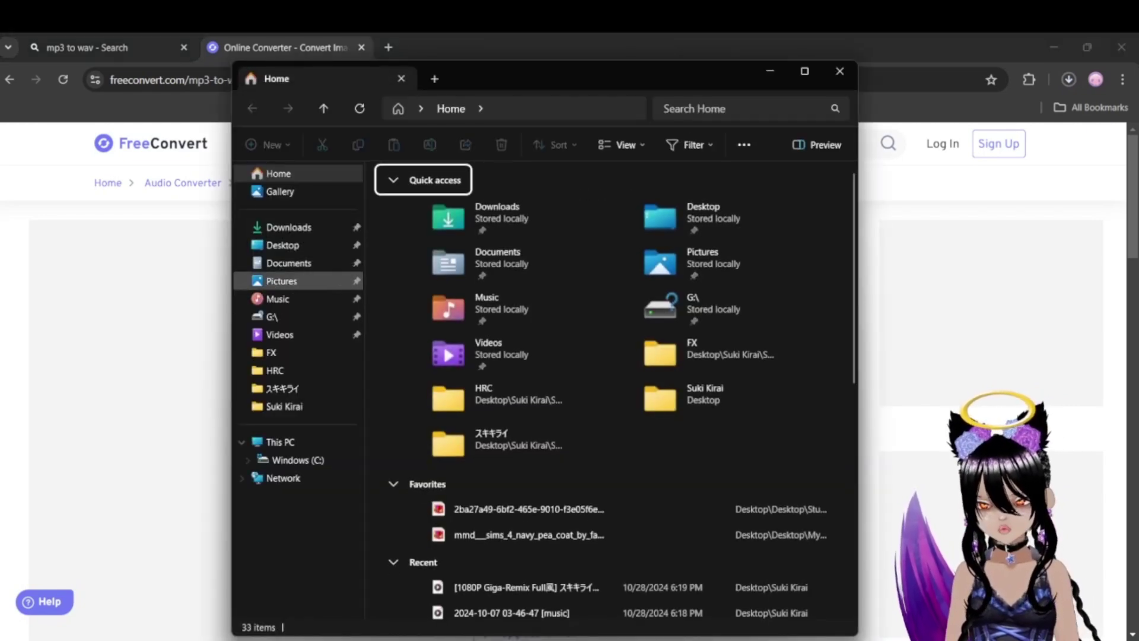
click(289, 227)
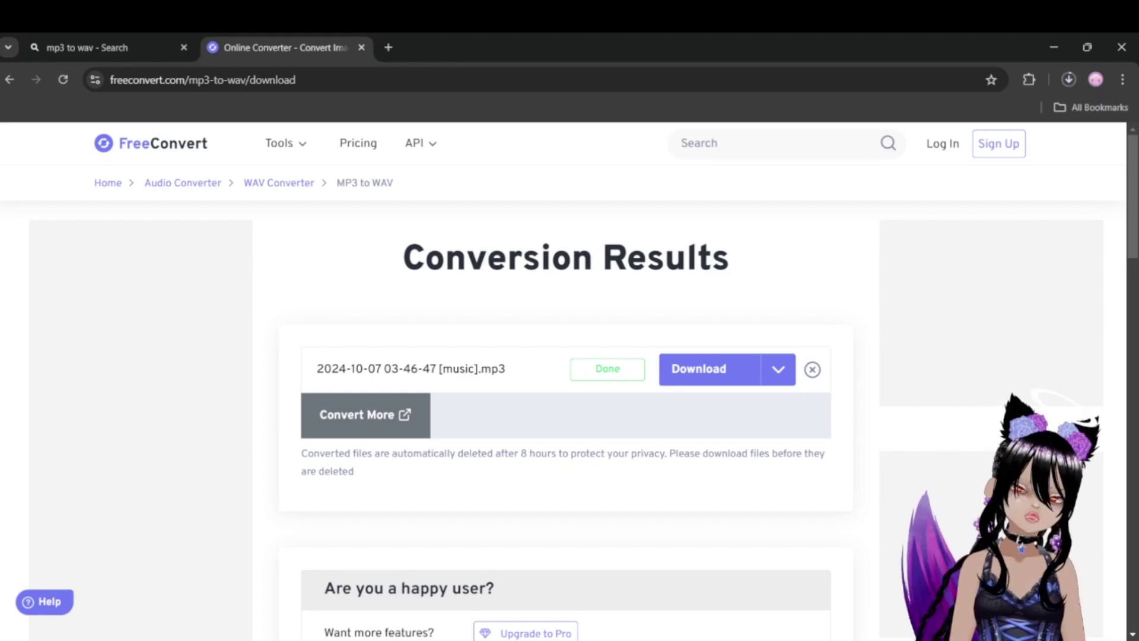
key(alt+Tab)
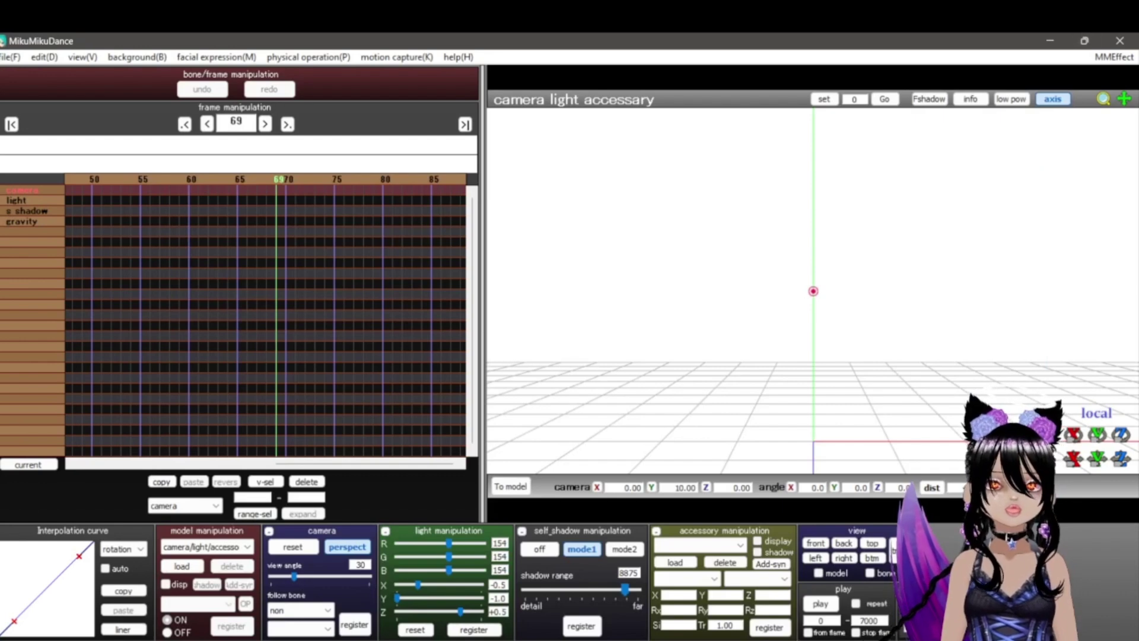
click(10, 57)
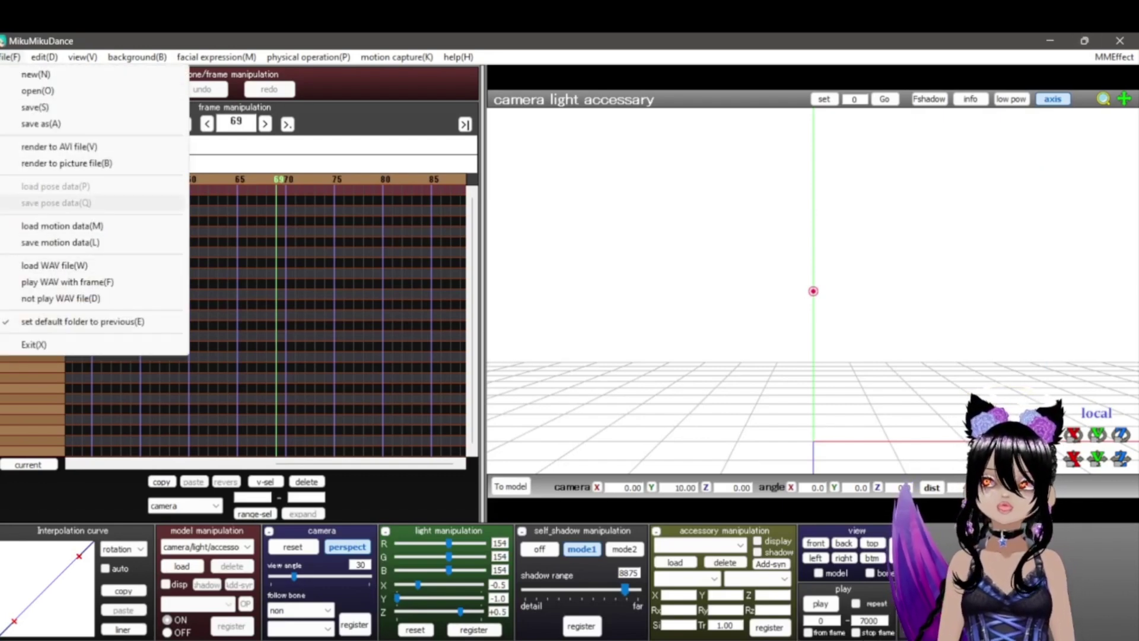
key(Return)
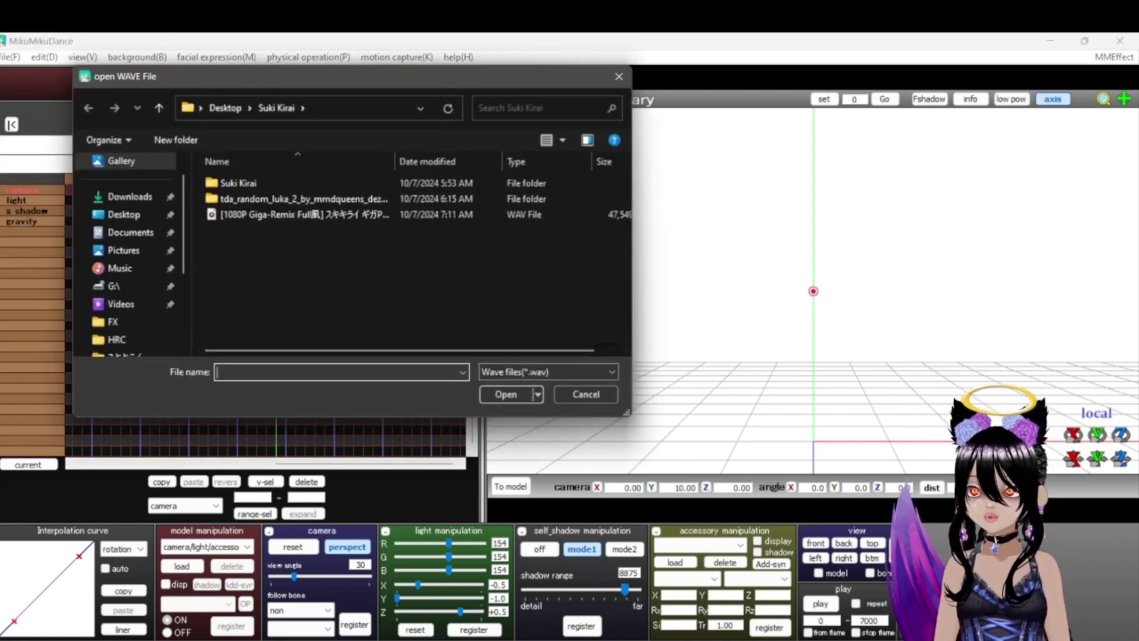
click(130, 197)
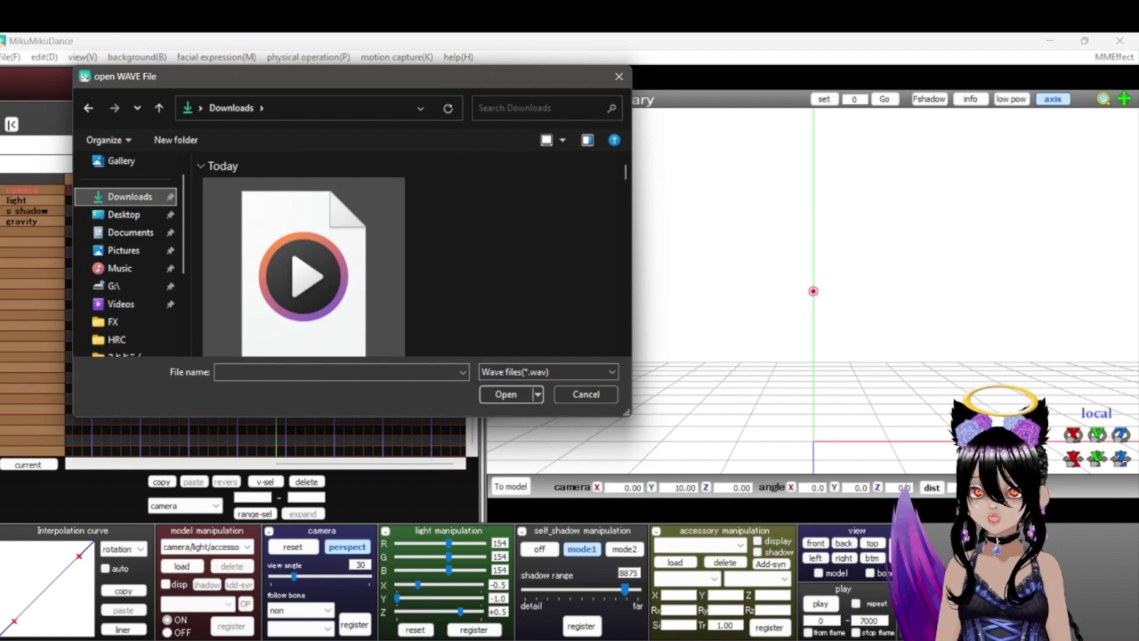
click(306, 250)
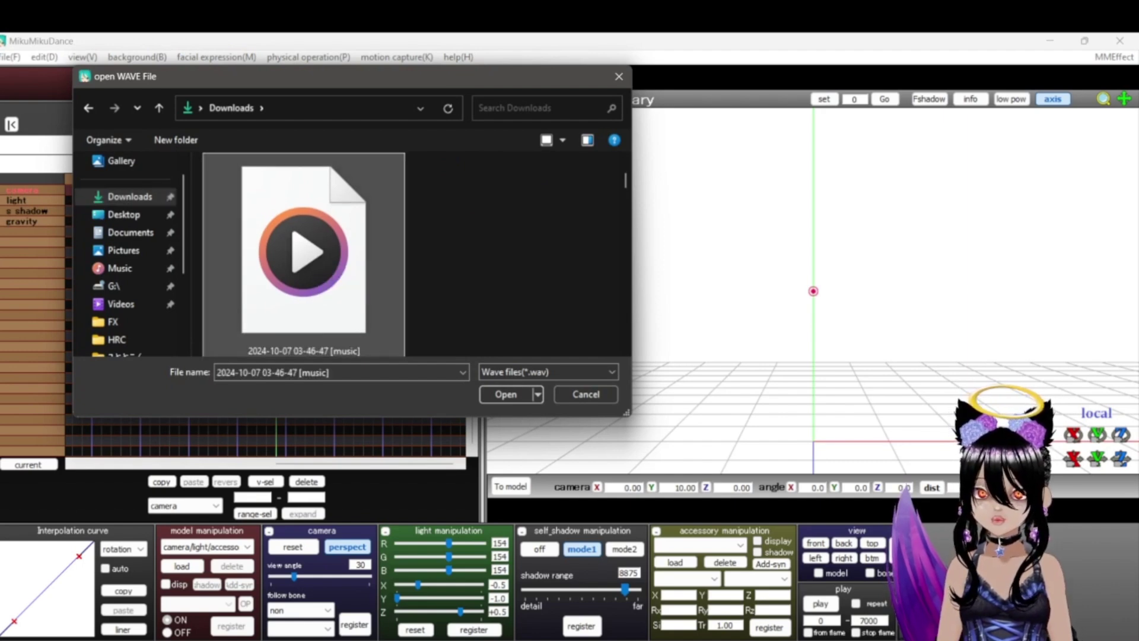
click(506, 394)
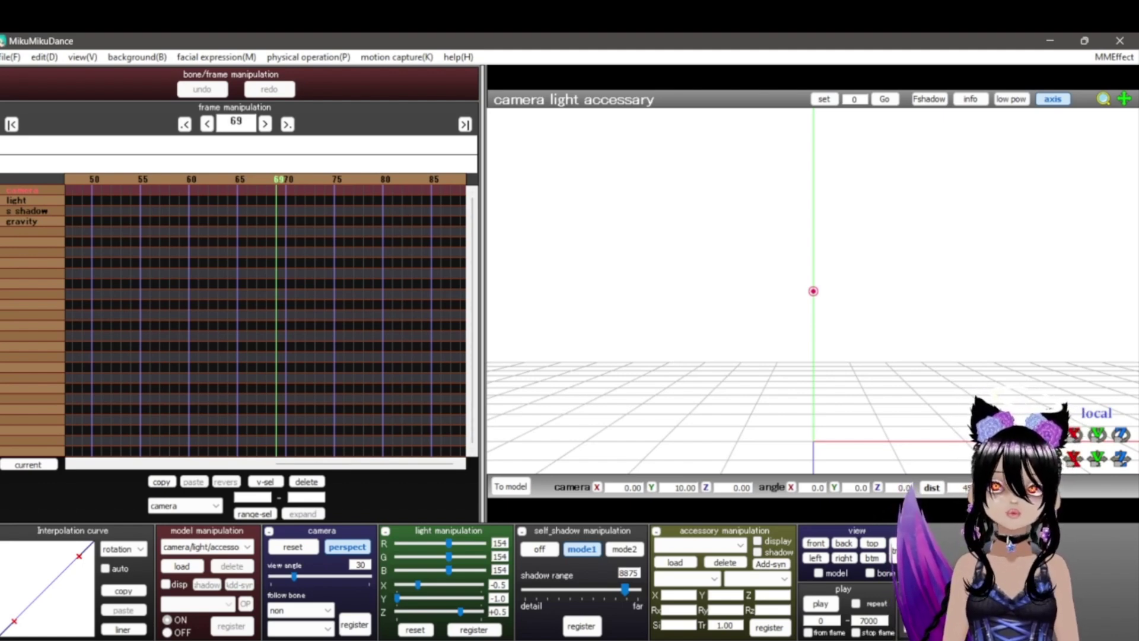
scroll(265, 321, left, 5)
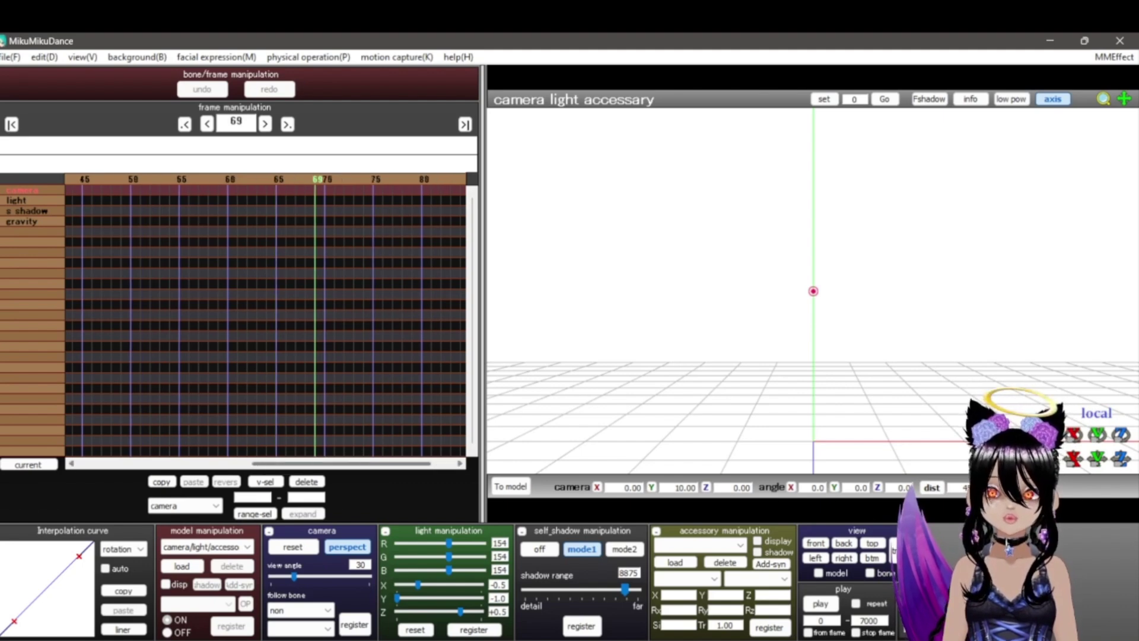
key(alt+f)
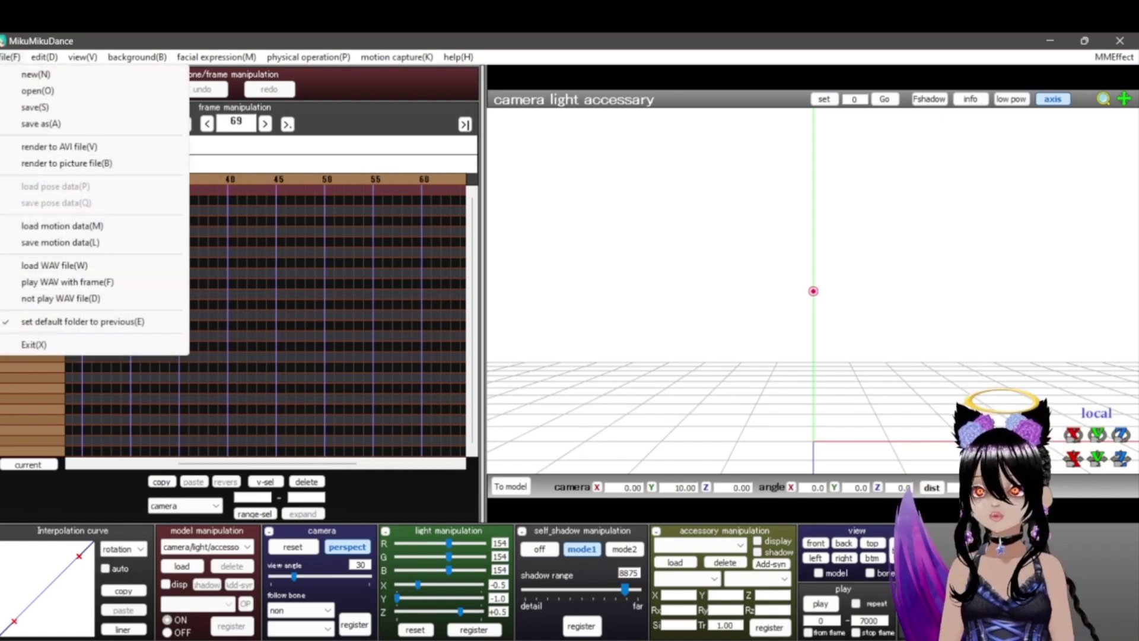
key(Escape)
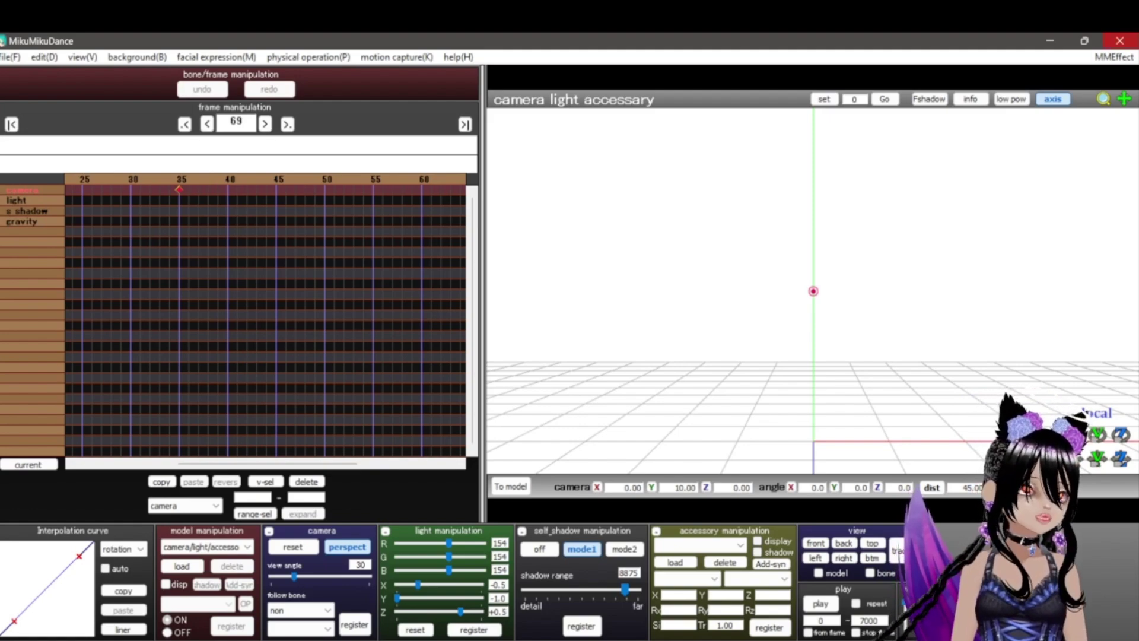
Step: Quit MikuMikuDance without saving the changes and start it again with an empty project
click(1120, 40)
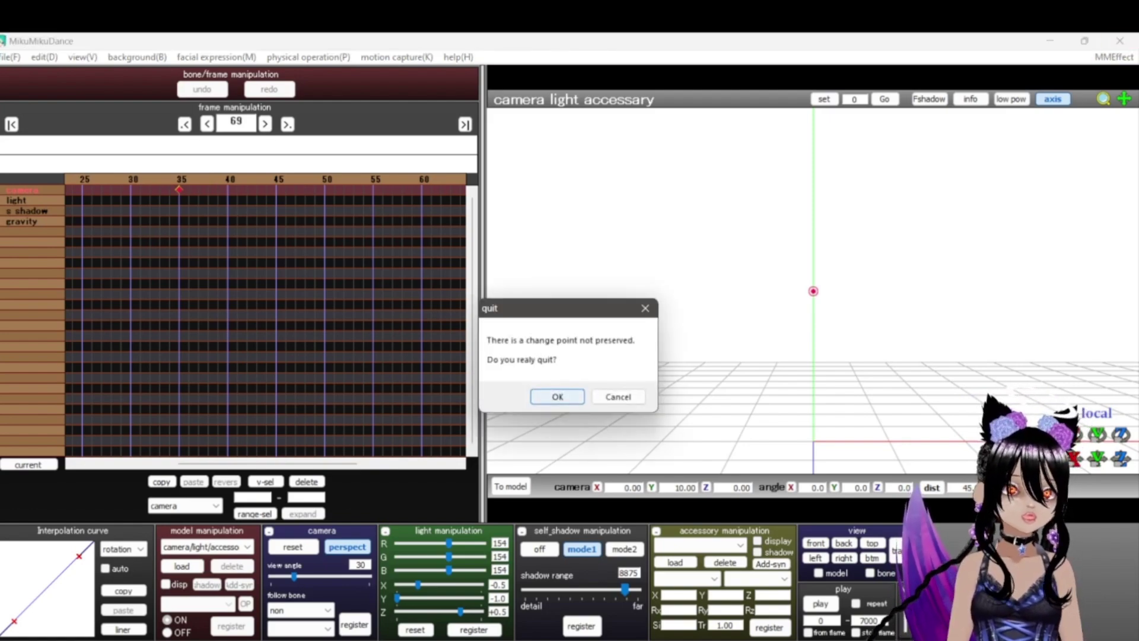
key(Return)
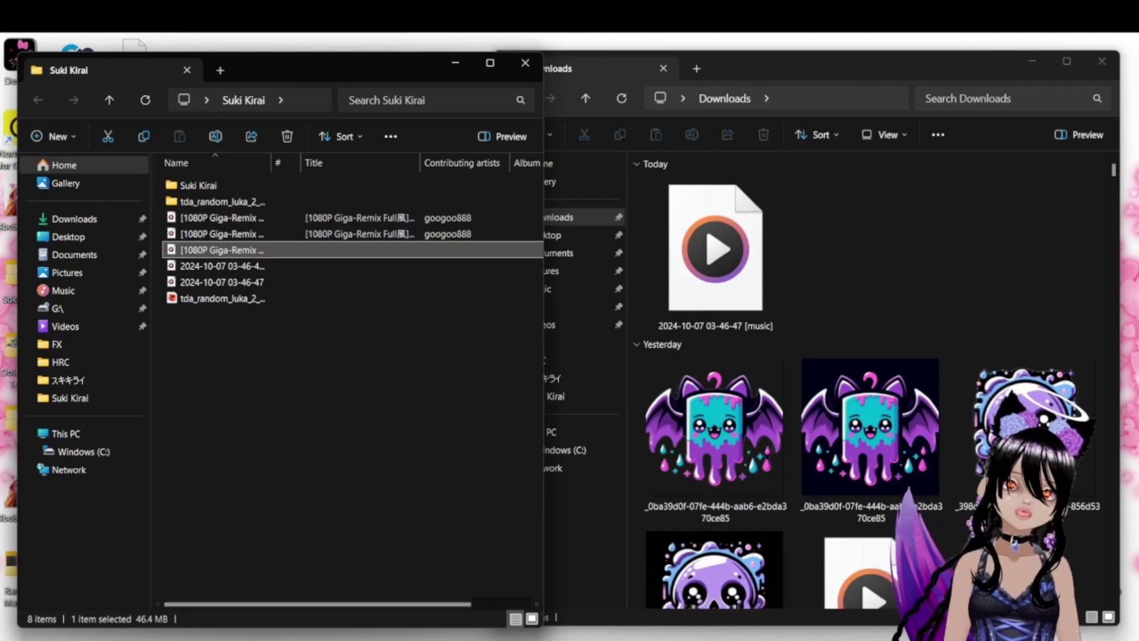
key(super)
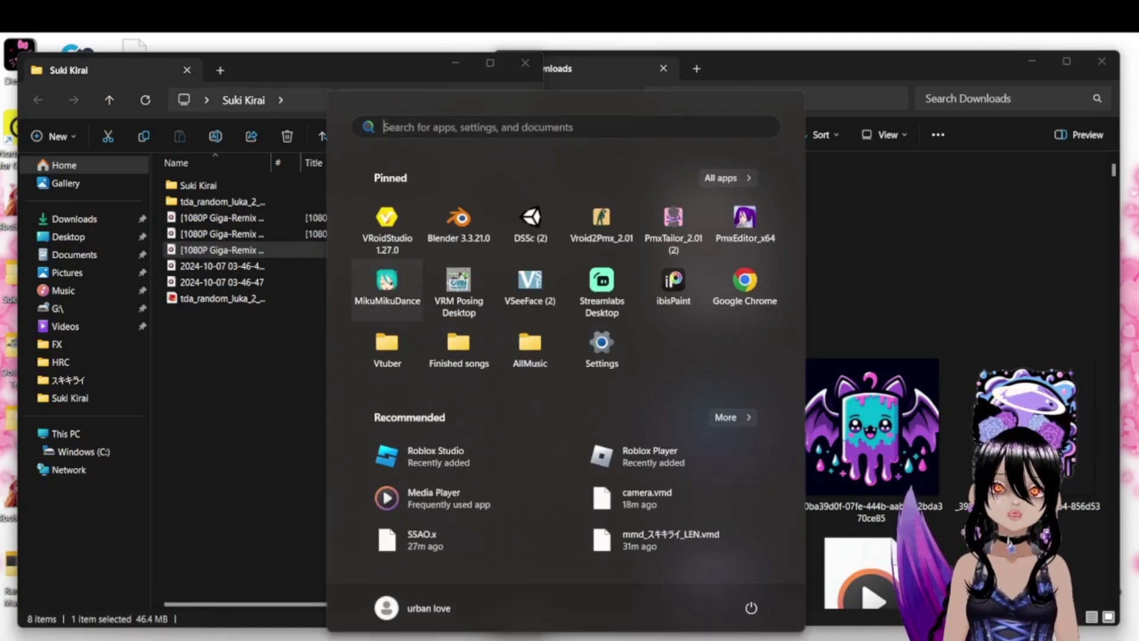
key(Escape)
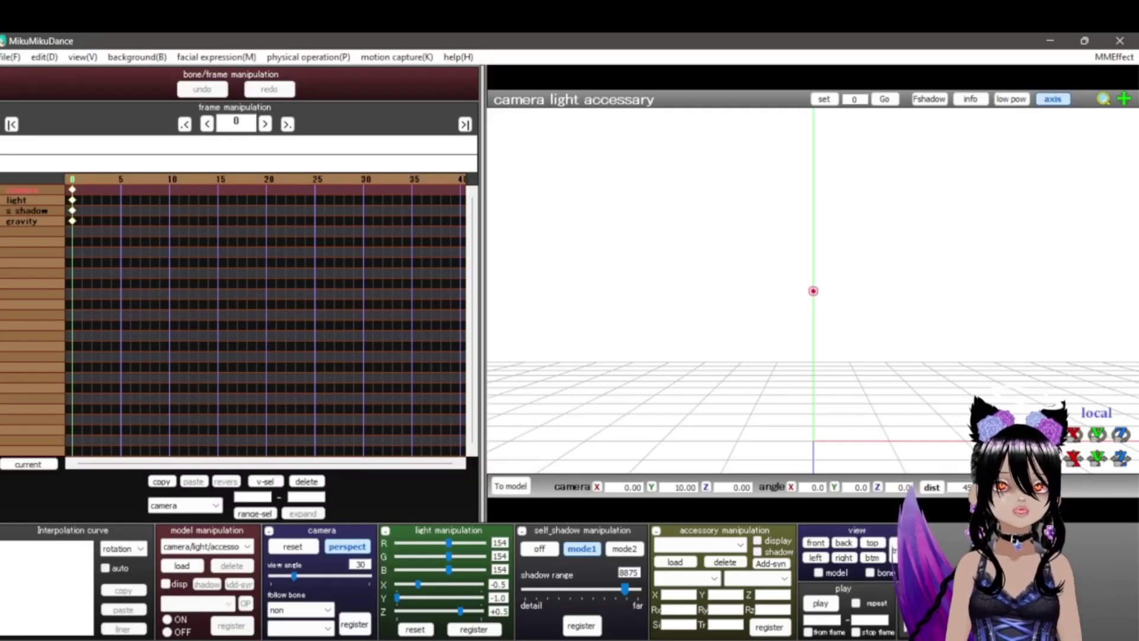
Step: Load the converted WAV file from the Downloads folder into the restarted project
key(alt+f)
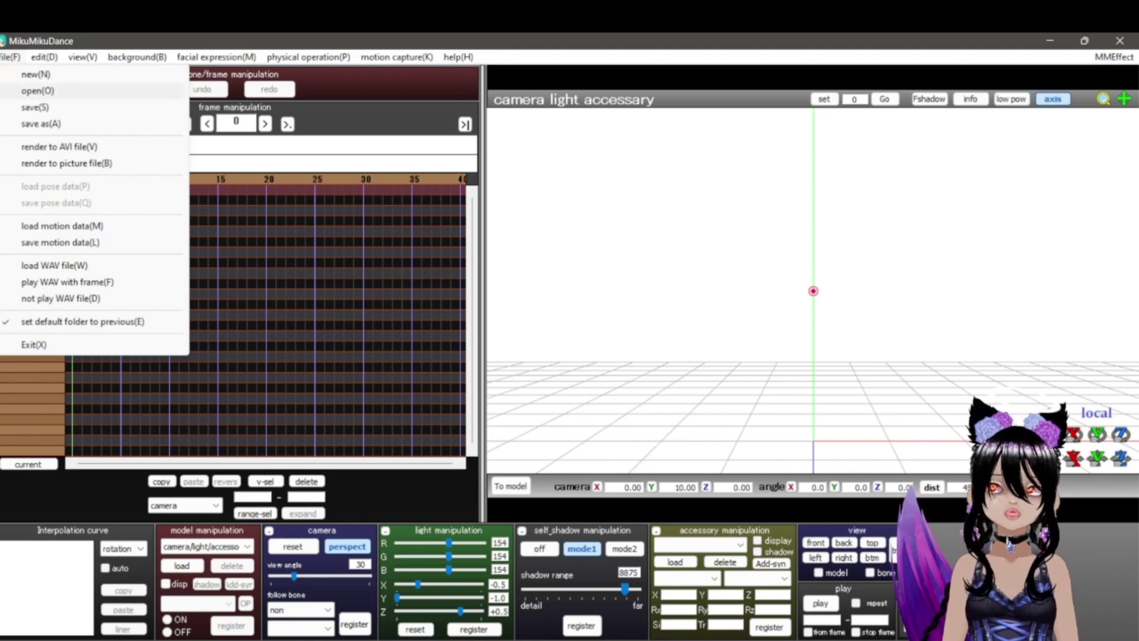
key(Return)
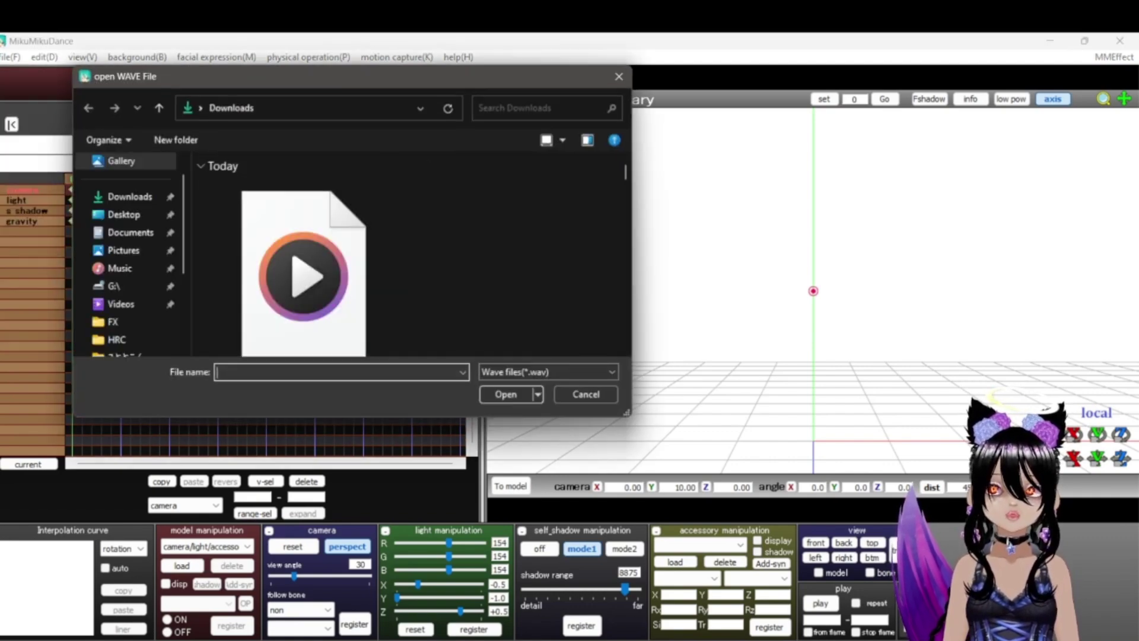
click(303, 250)
key(Return)
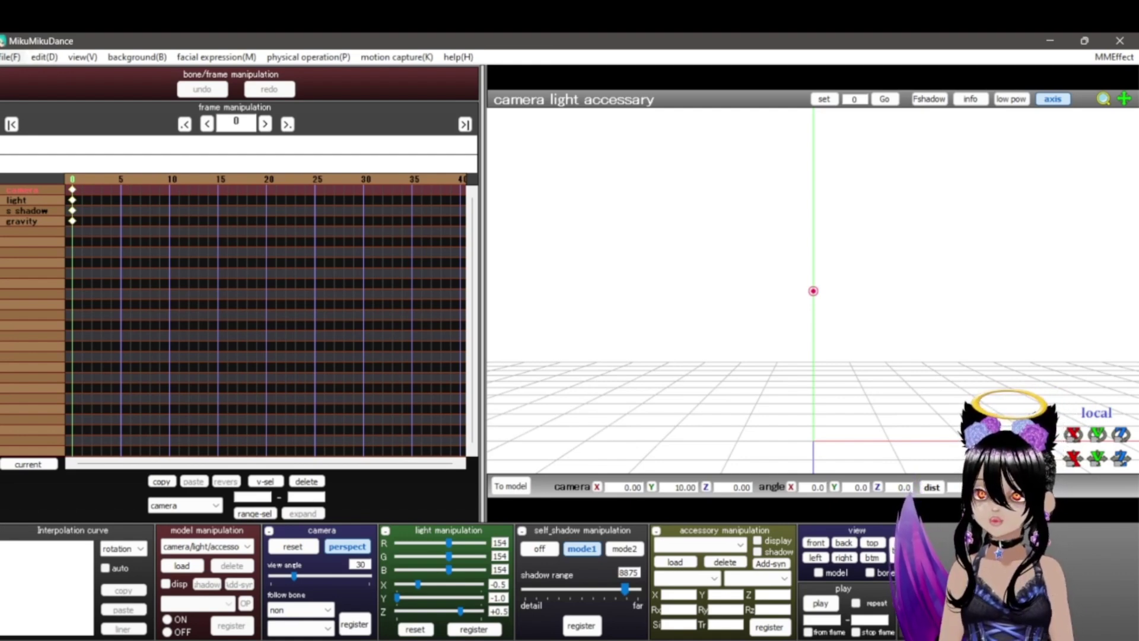
Step: Load the WAV file "[Eng Sub] -Kagamine Rin-Melancholic" from the Downloads folder as the project's audio
click(11, 57)
click(54, 265)
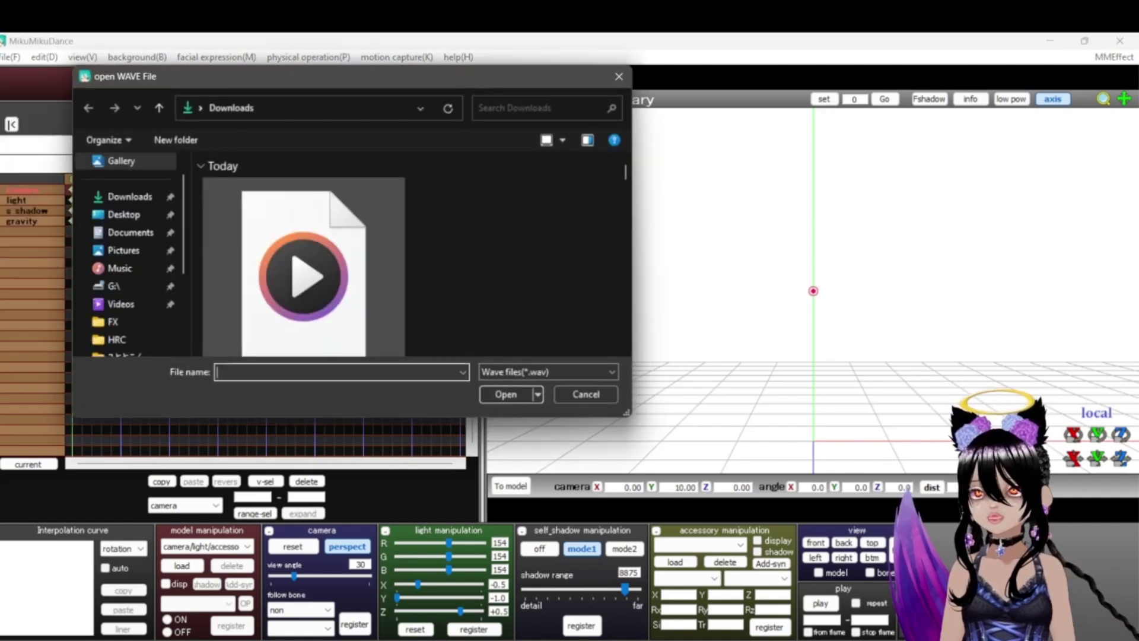
click(303, 249)
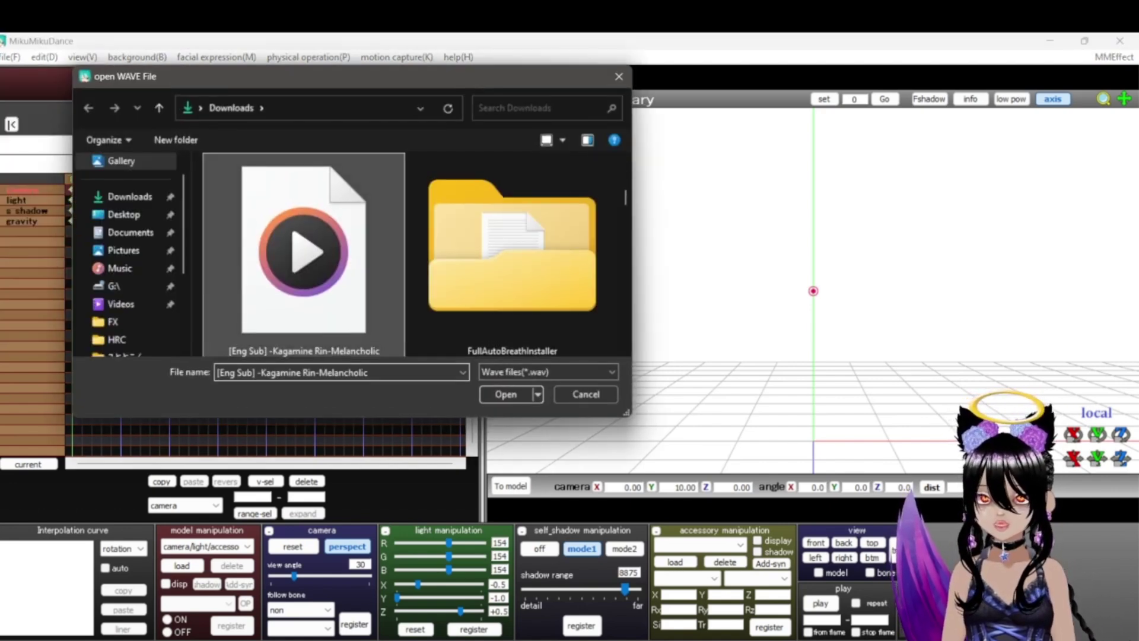
scroll(304, 249, down, 3)
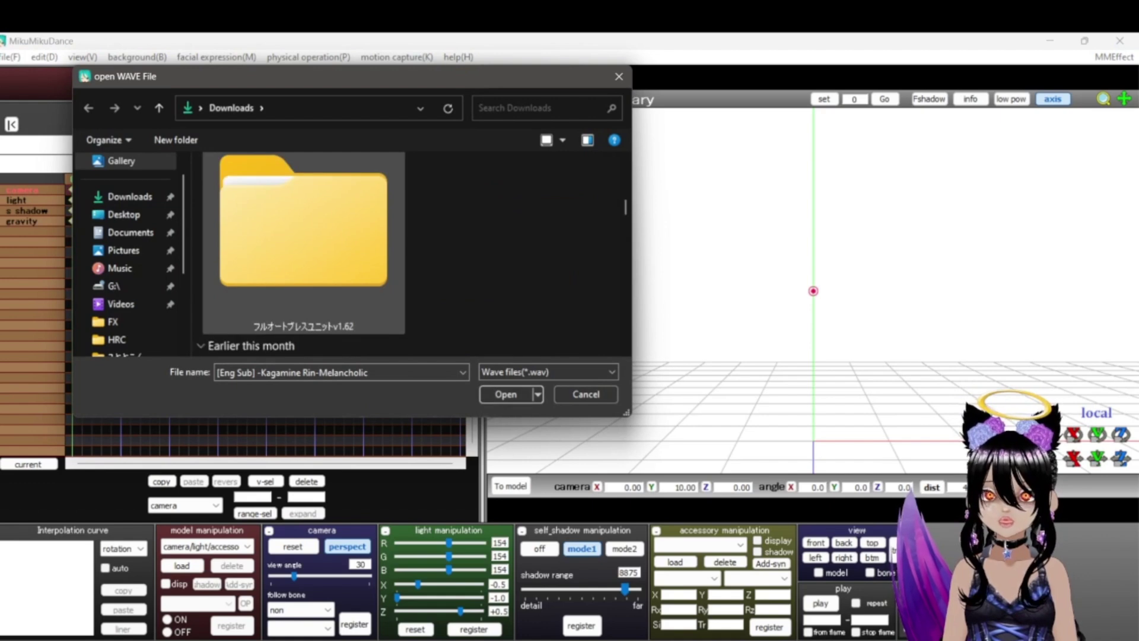
scroll(304, 249, up, 3)
scroll(304, 249, down, 2)
scroll(303, 249, up, 2)
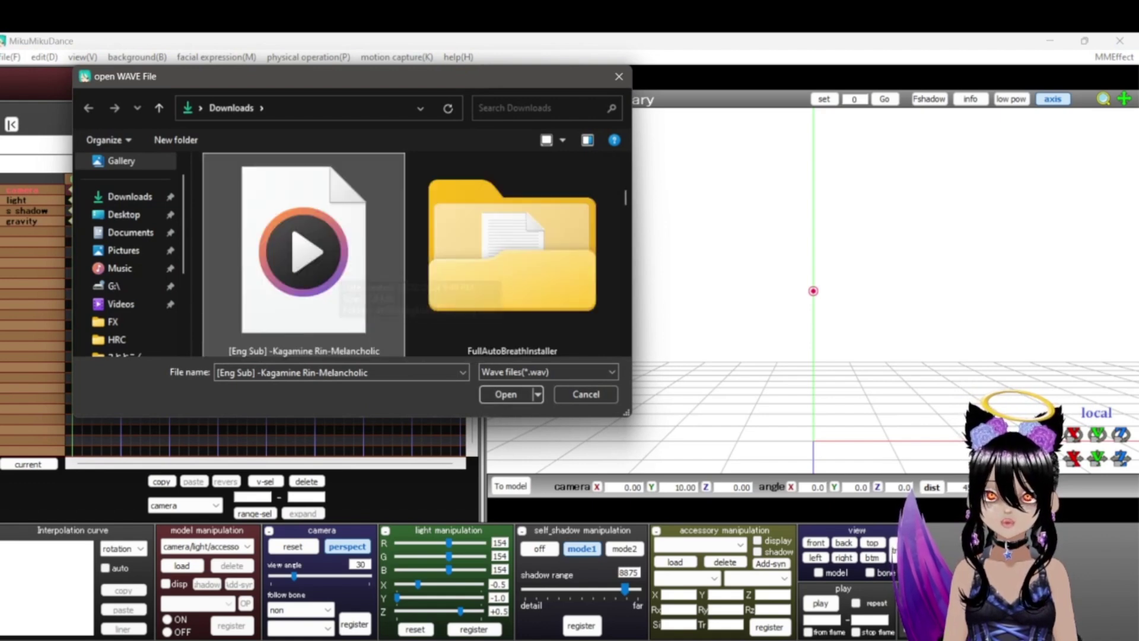
click(506, 394)
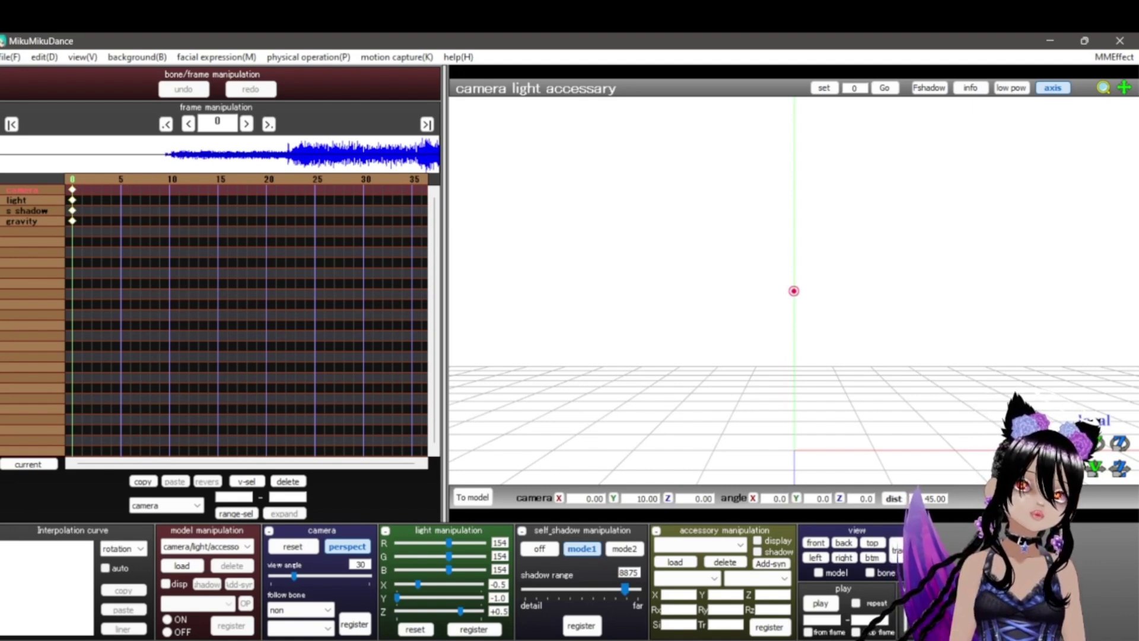
Step: Quit MikuMikuDance without saving the loaded song and start it again with an empty project
key(alt+f)
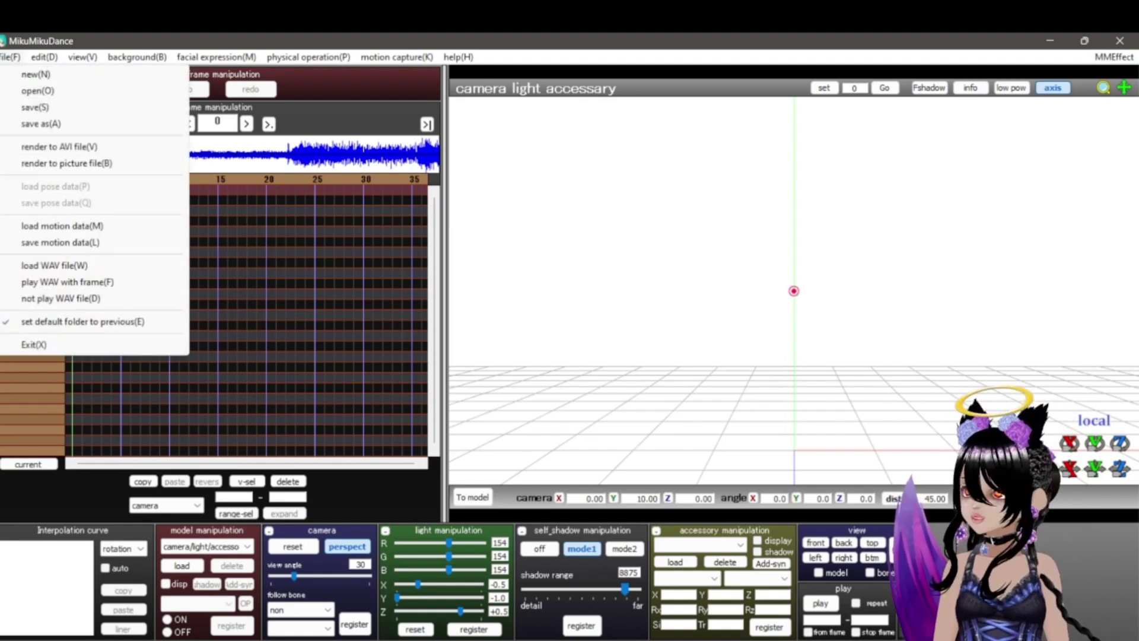
key(Escape)
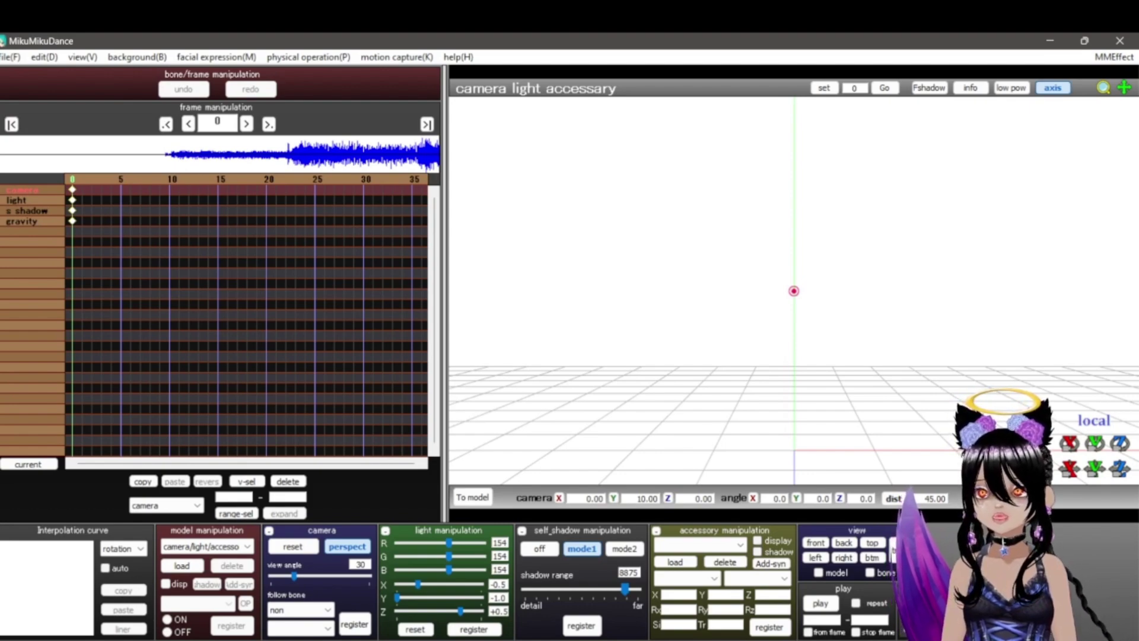
click(1120, 40)
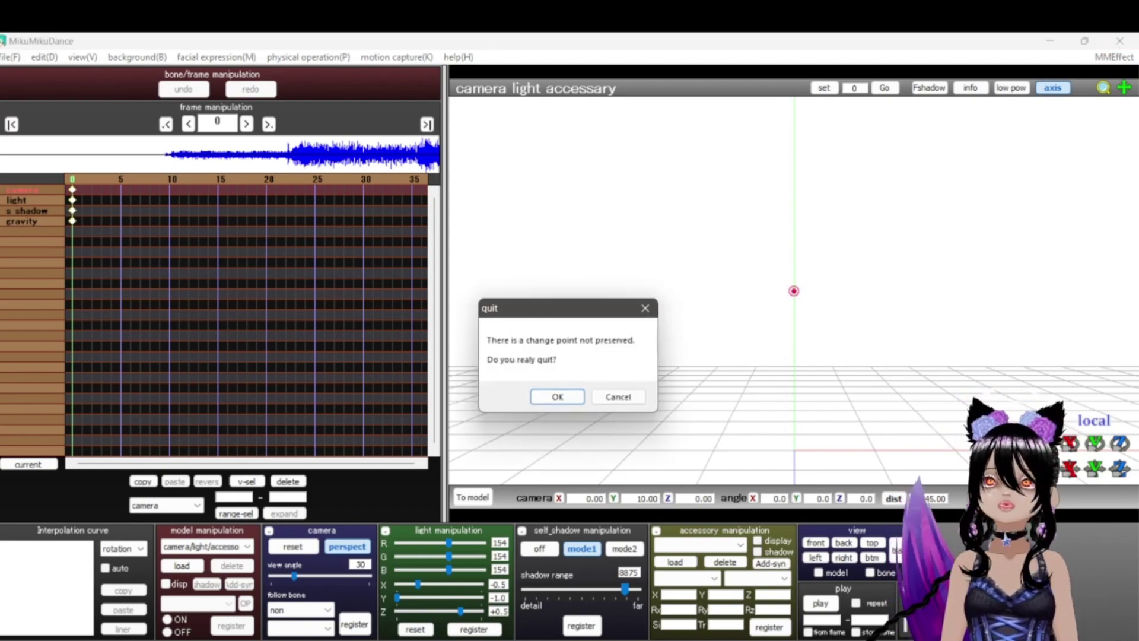
key(Return)
key(super)
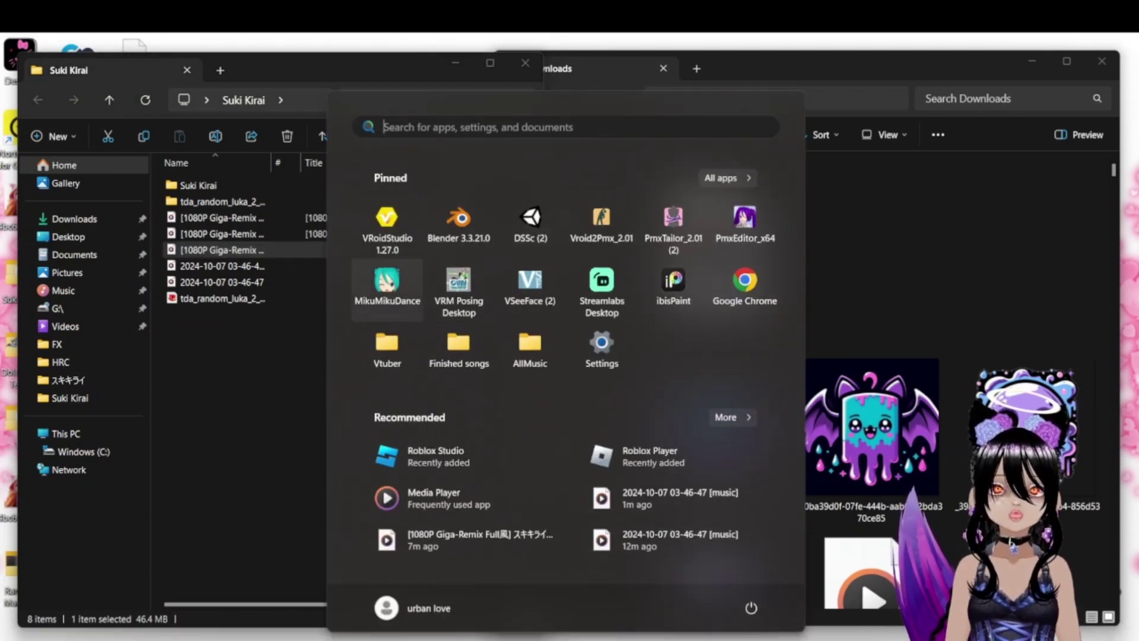
click(387, 285)
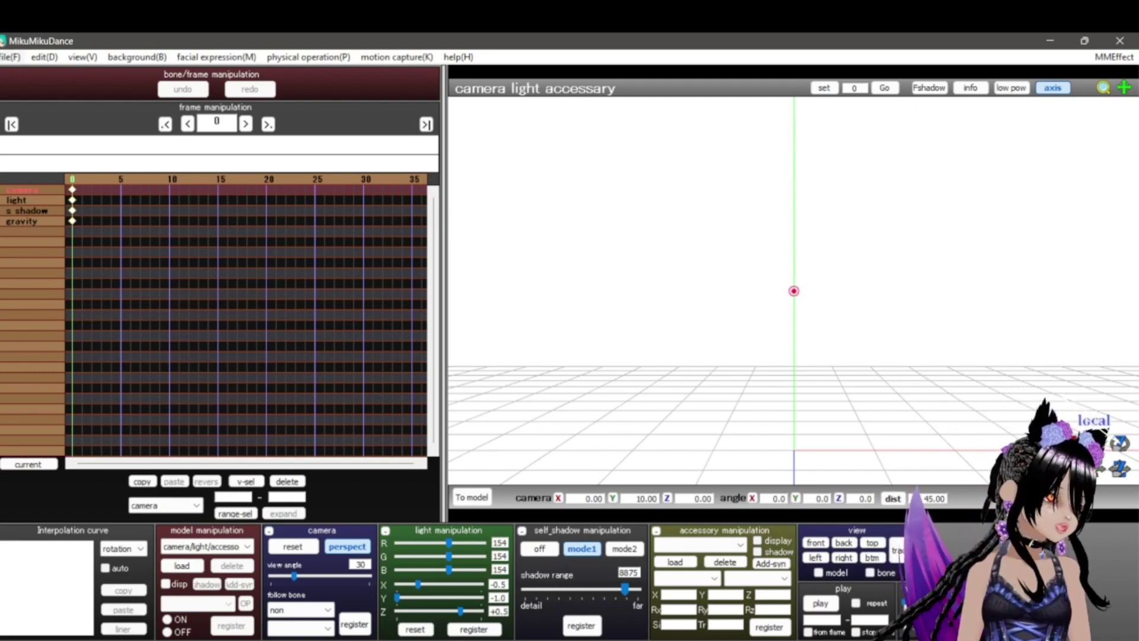
Step: Load the Kagamine Rin Melancholic WAV file from Downloads again into the restarted, empty project
click(10, 57)
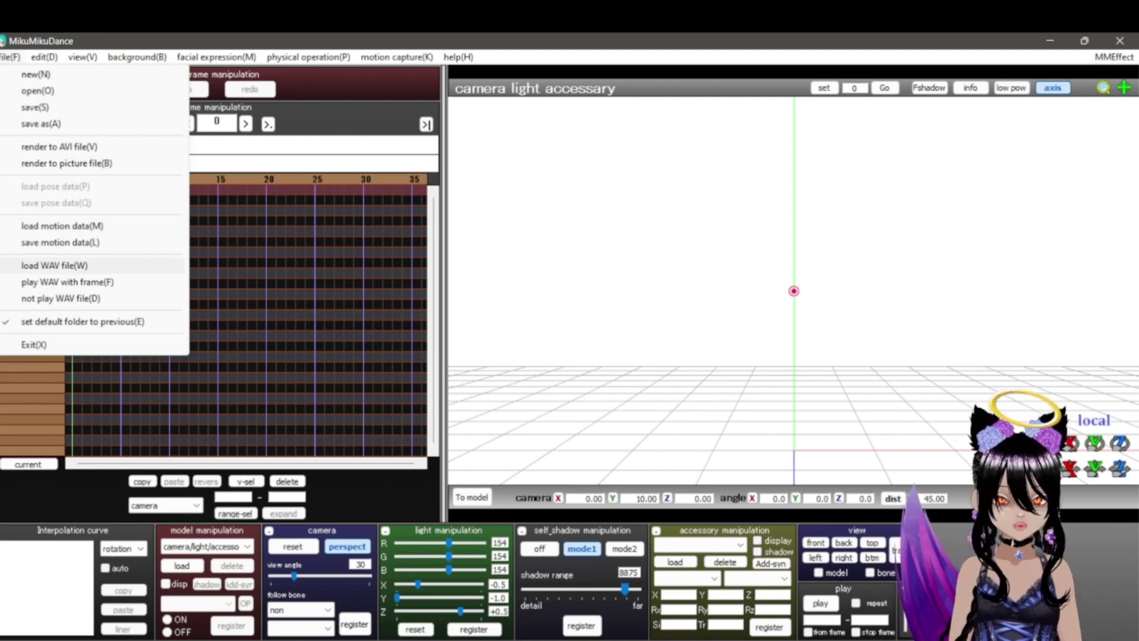
key(Escape)
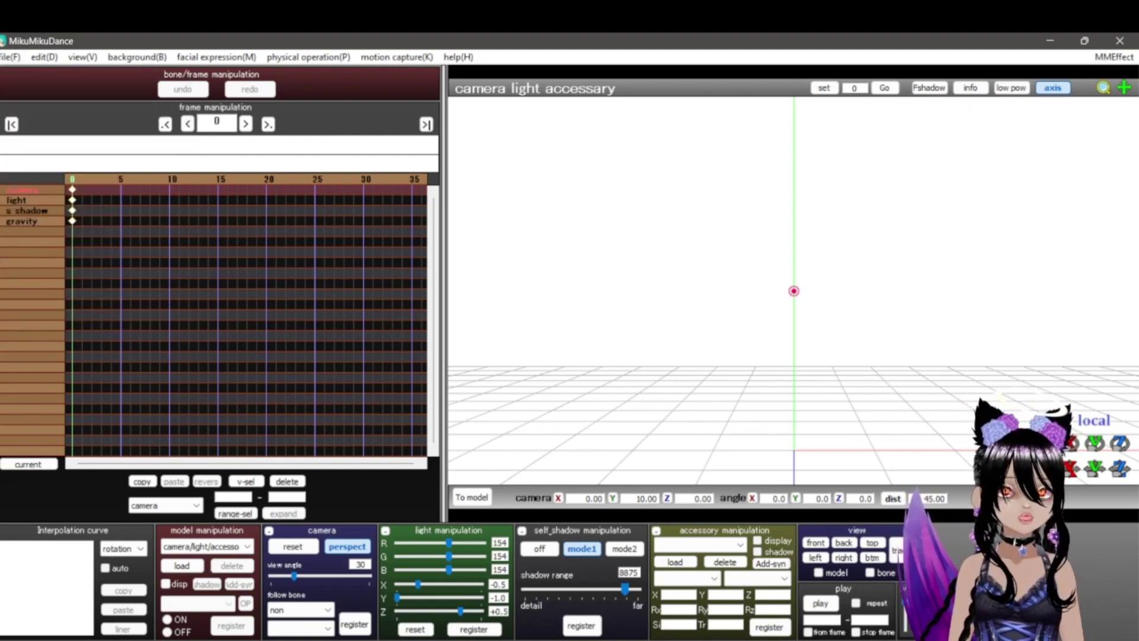
key(alt+f)
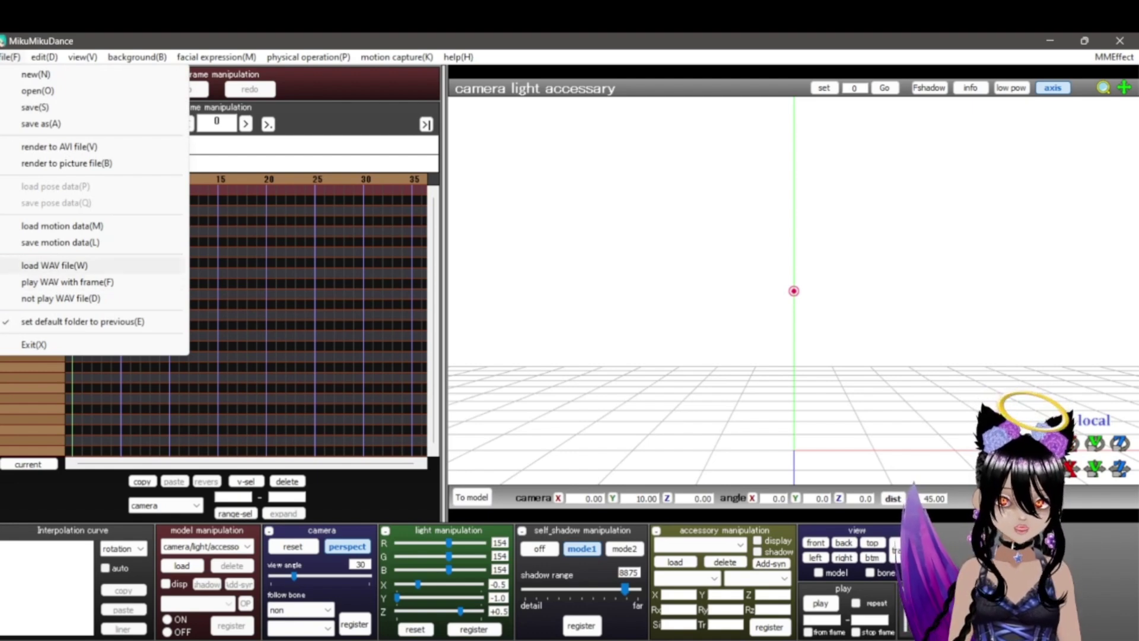
key(Return)
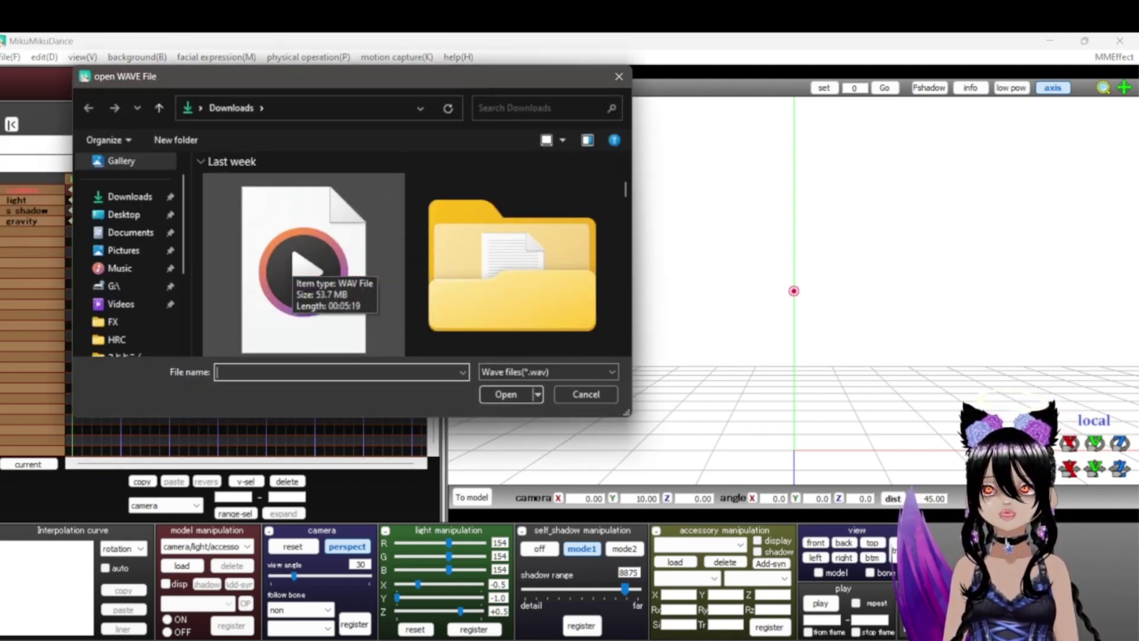
click(304, 249)
key(Return)
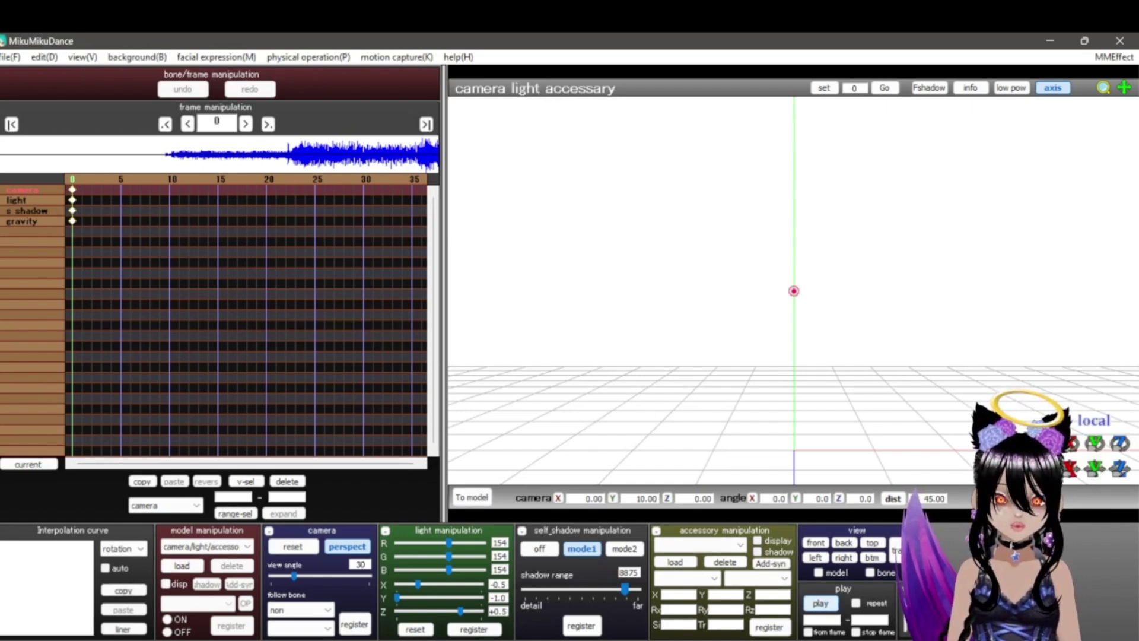
Step: Set the playback range's start frame to 0 and play the loaded song
click(820, 603)
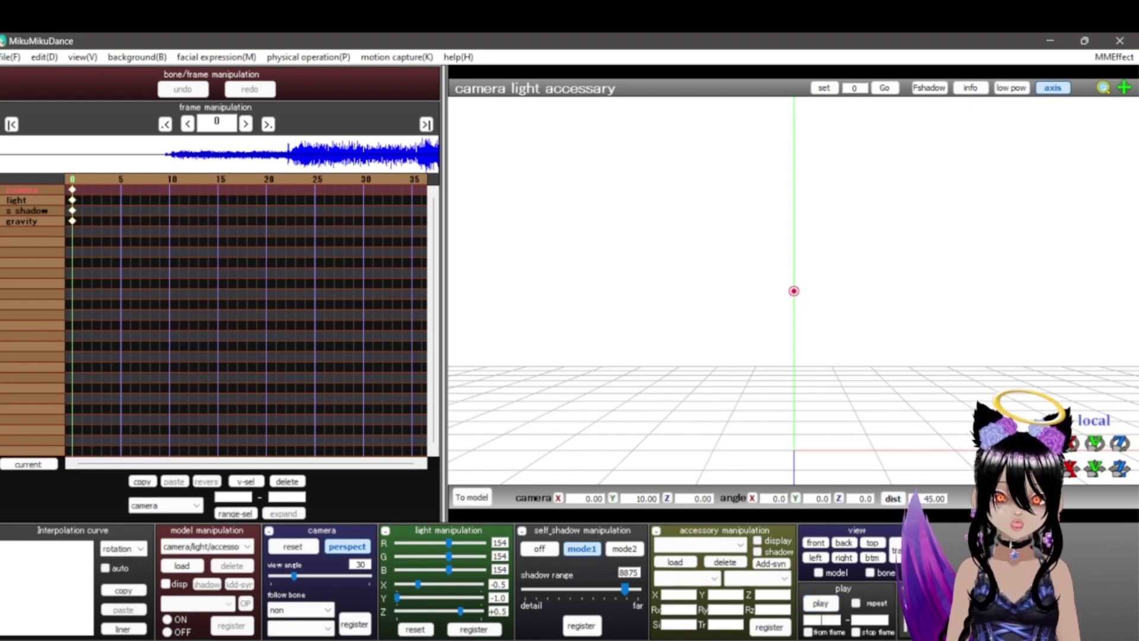
click(821, 619)
text(0)
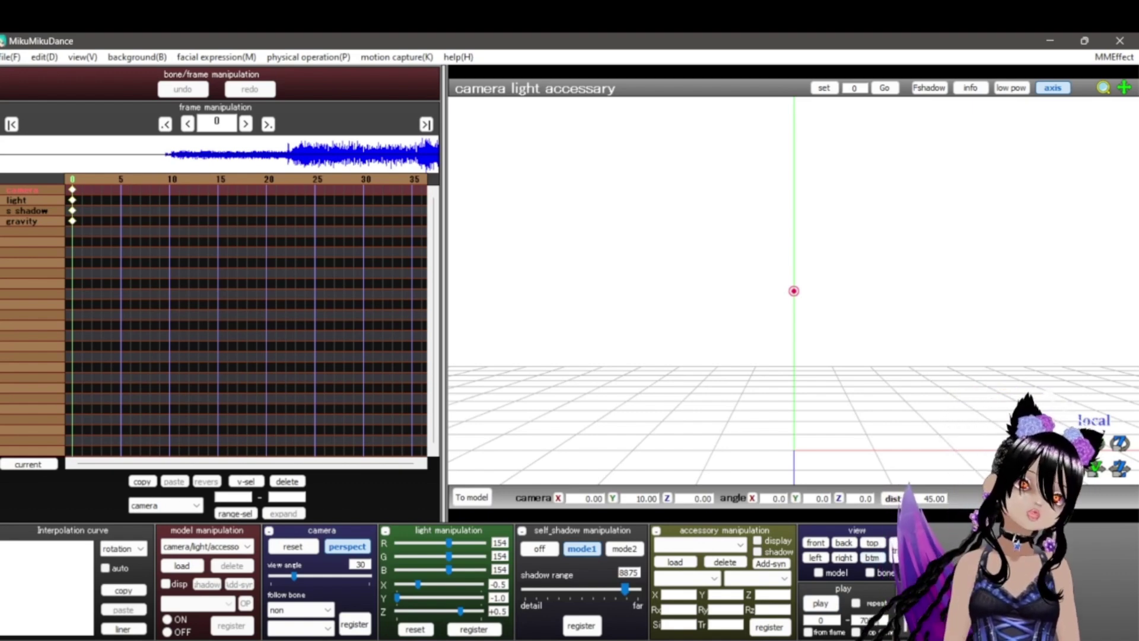
click(820, 603)
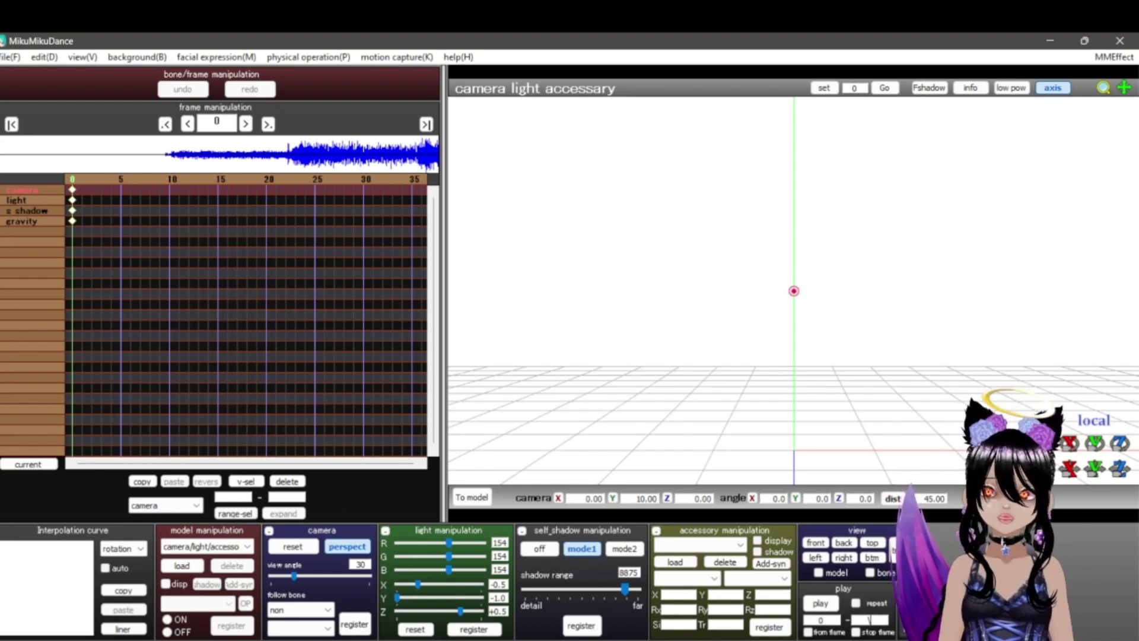
key(alt+f)
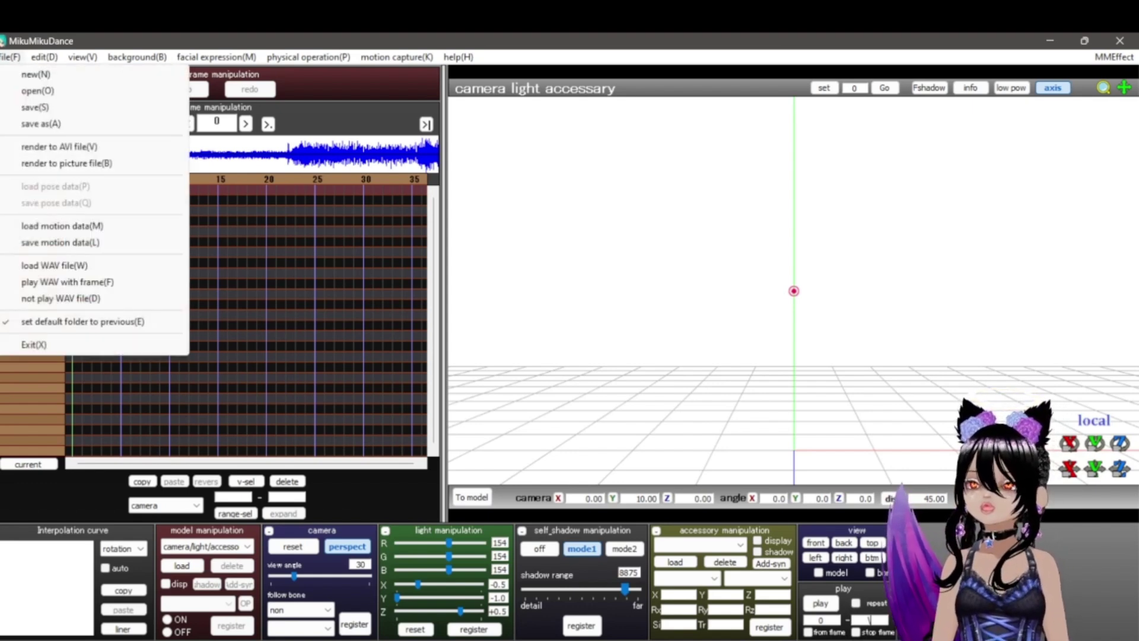
key(Escape)
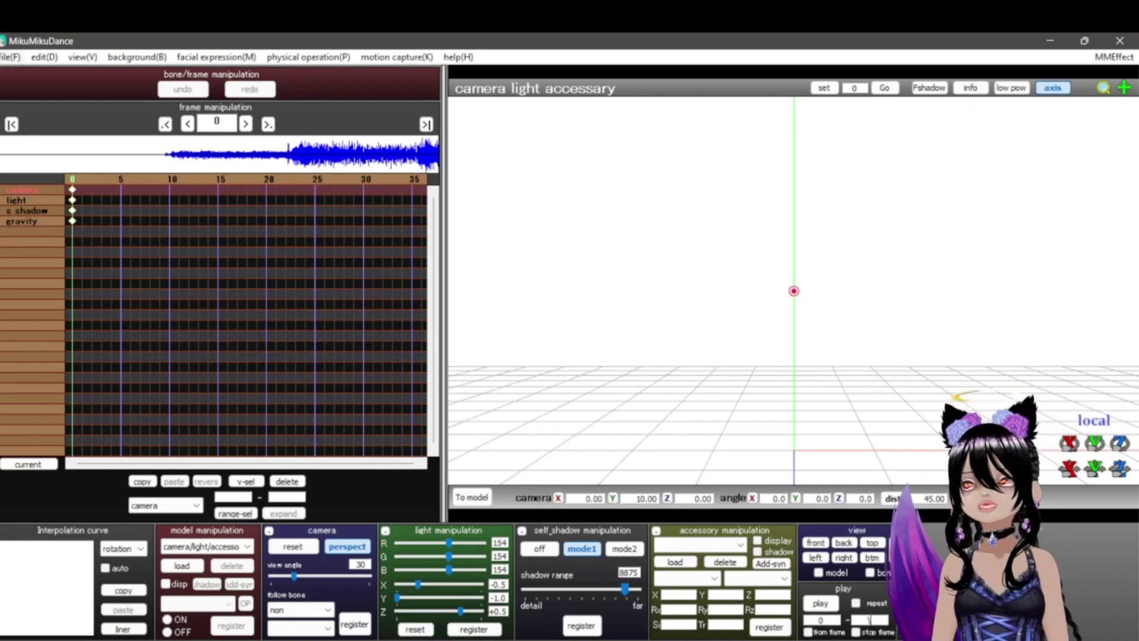
key(alt+f)
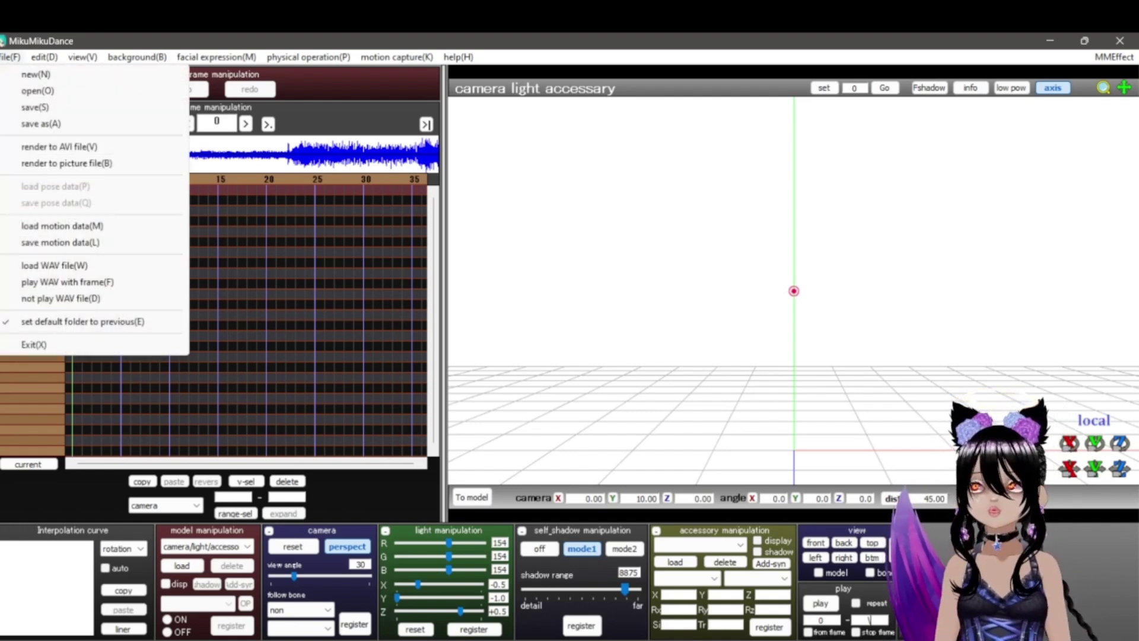
key(Escape)
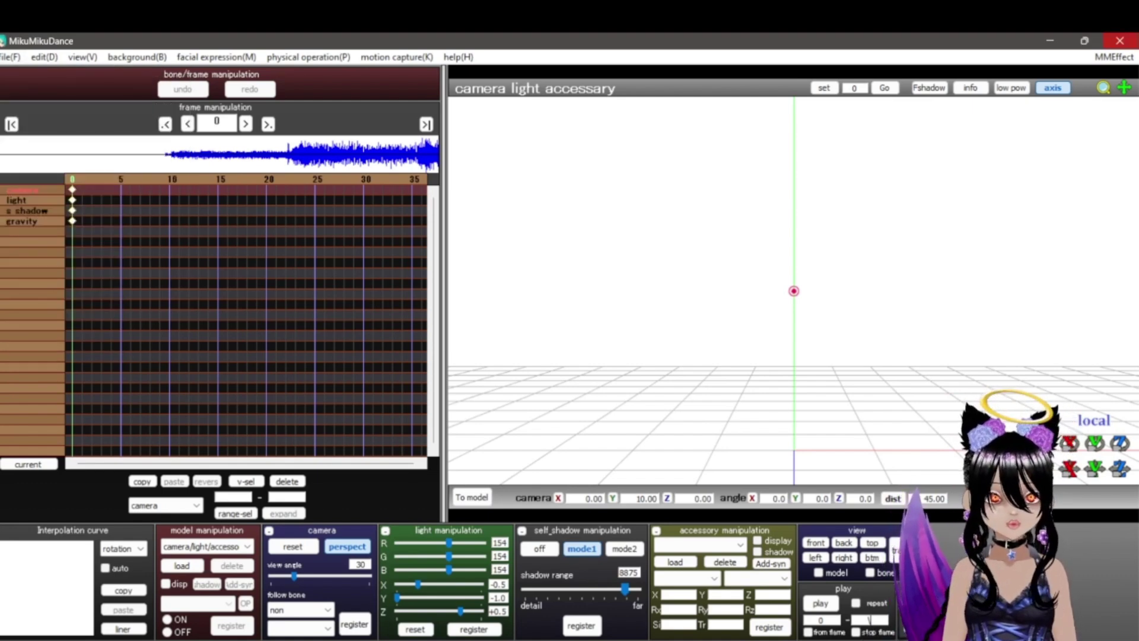
Step: Open the saved project "SukiKirai project.pmm" from the Tut folder on the Desktop, discarding the unsaved changes
key(alt+f)
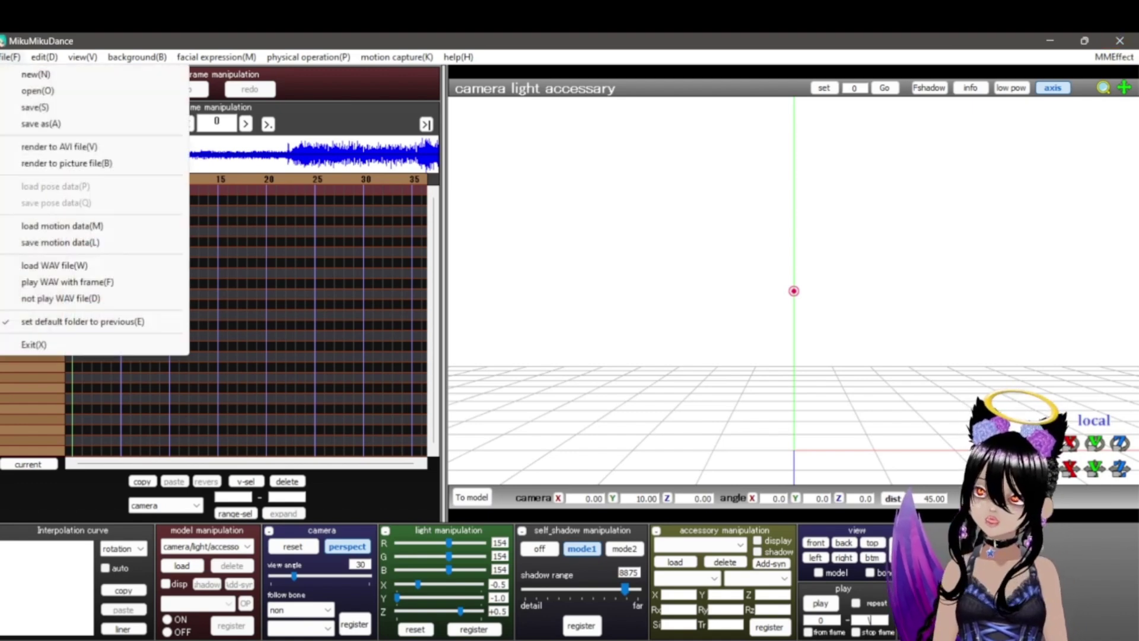
key(Down)
key(Up)
key(Up)
key(Up)
key(Up)
key(Up)
key(Return)
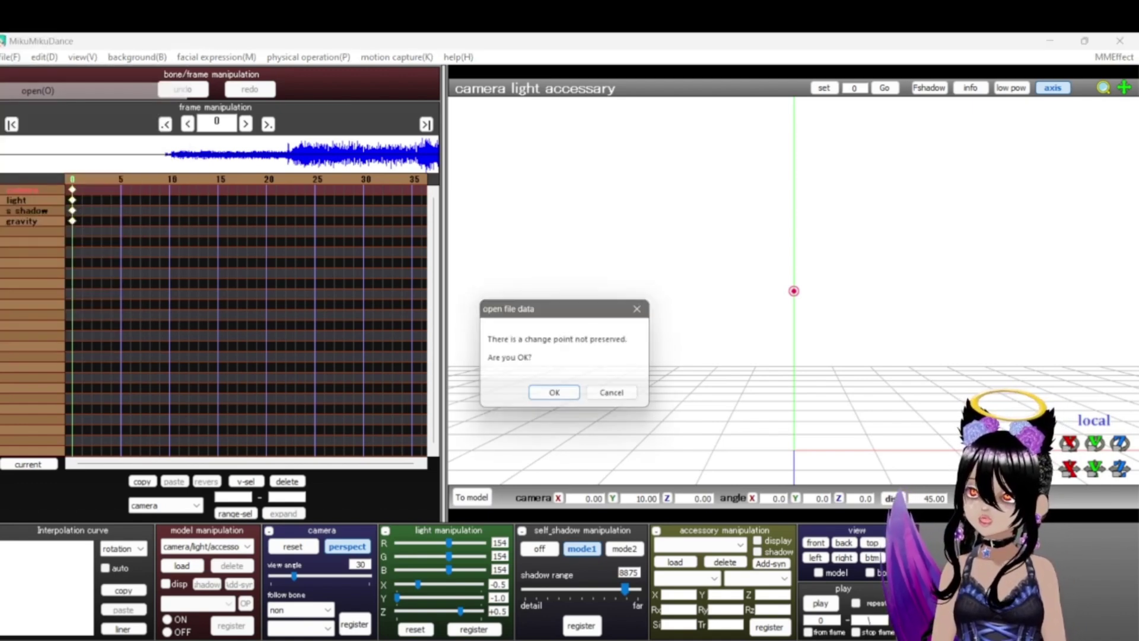
key(Return)
click(241, 205)
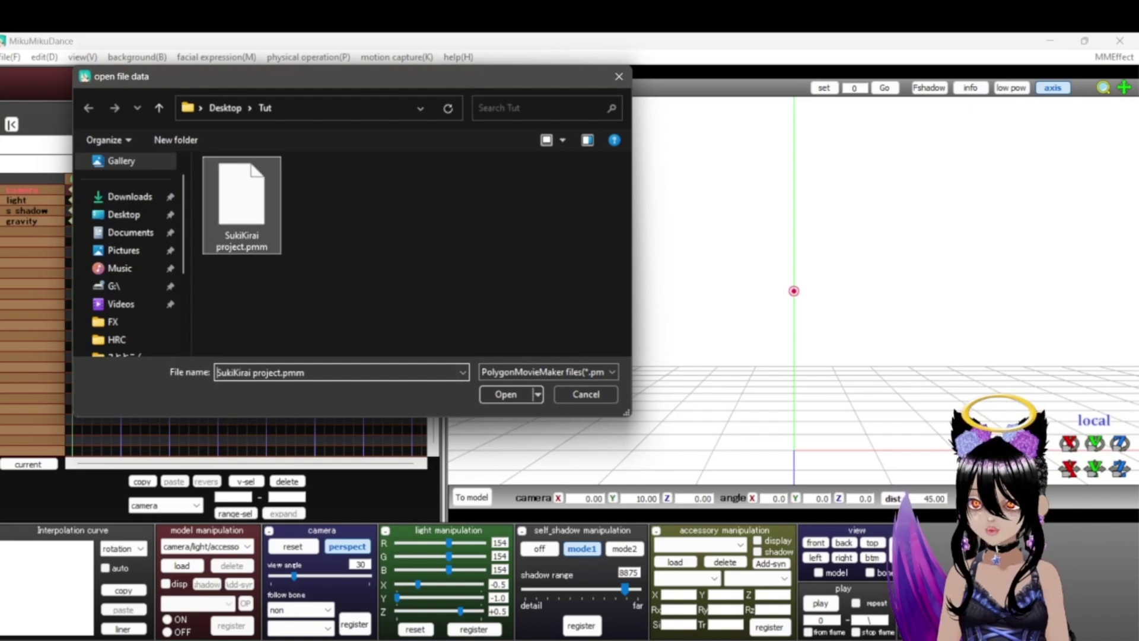
key(Return)
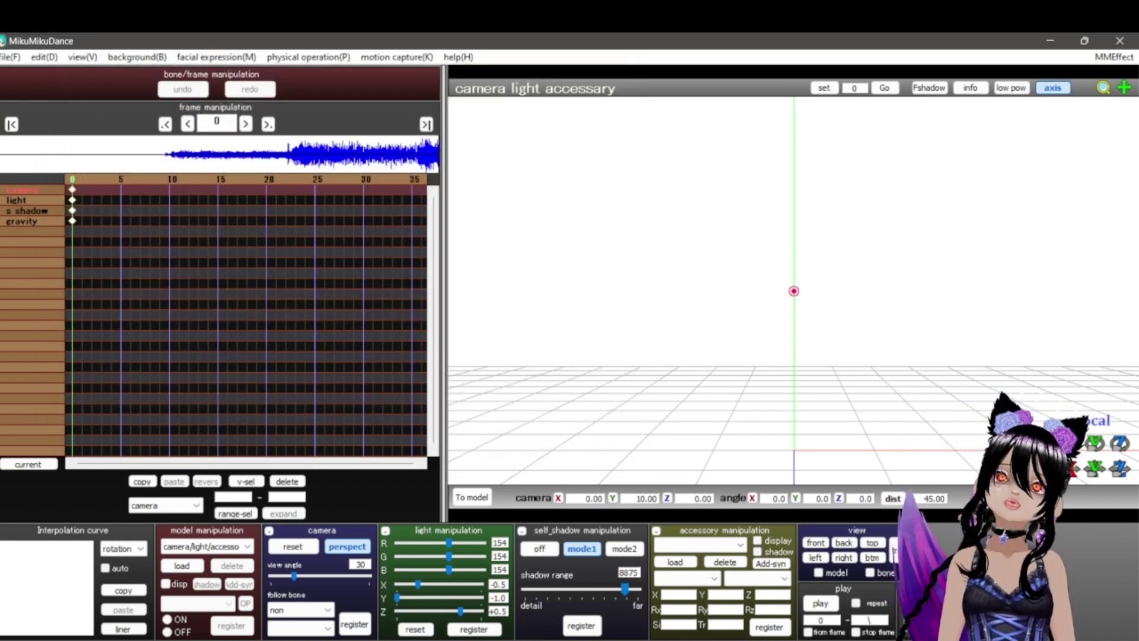